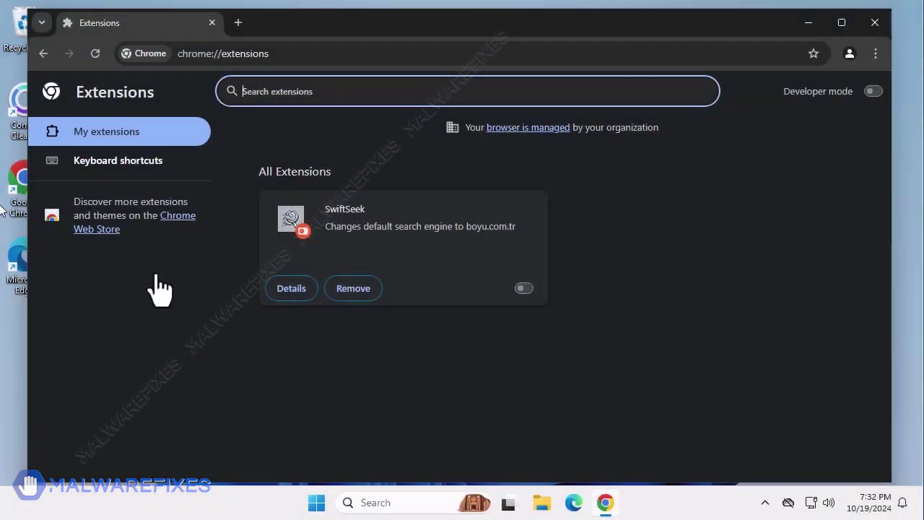
Review the SwiftSeek extension's details page, including its description, permissions and site access, and return to the extensions list.
{"action": "double_click", "coordinate": [343, 209]}
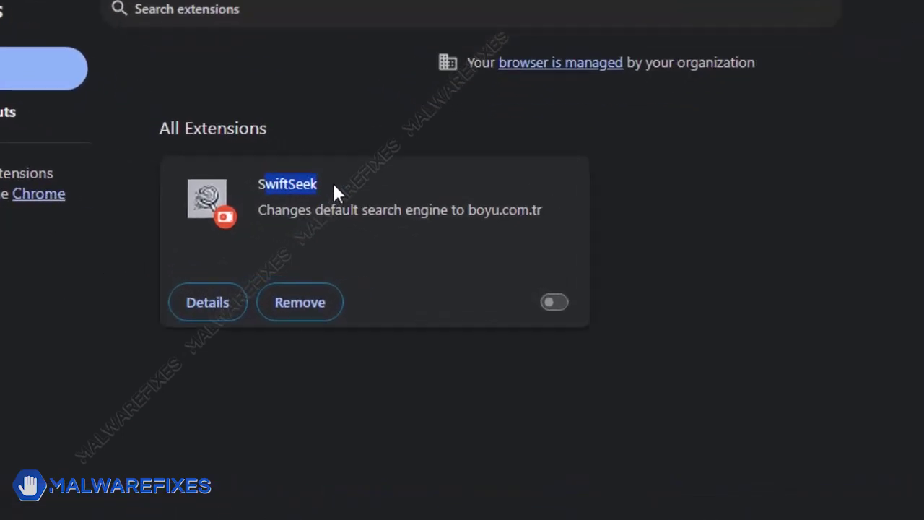
{"action": "left_click", "coordinate": [358, 180]}
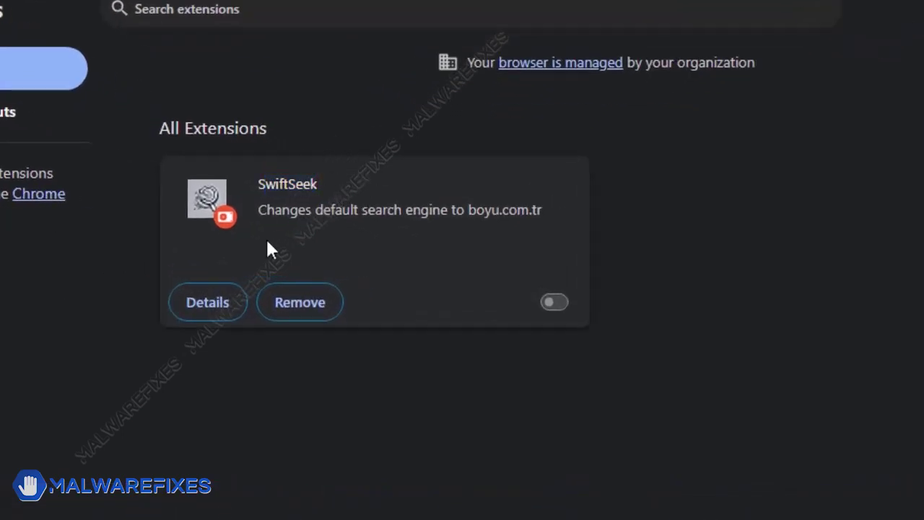
{"action": "left_click", "coordinate": [207, 316]}
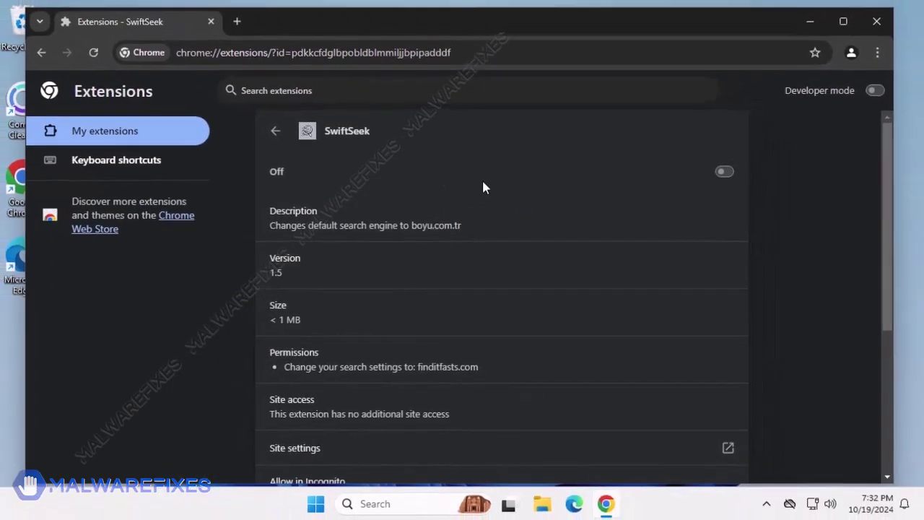
{"action": "scroll", "coordinate": [482, 182], "scroll_direction": "down", "scroll_amount": 2}
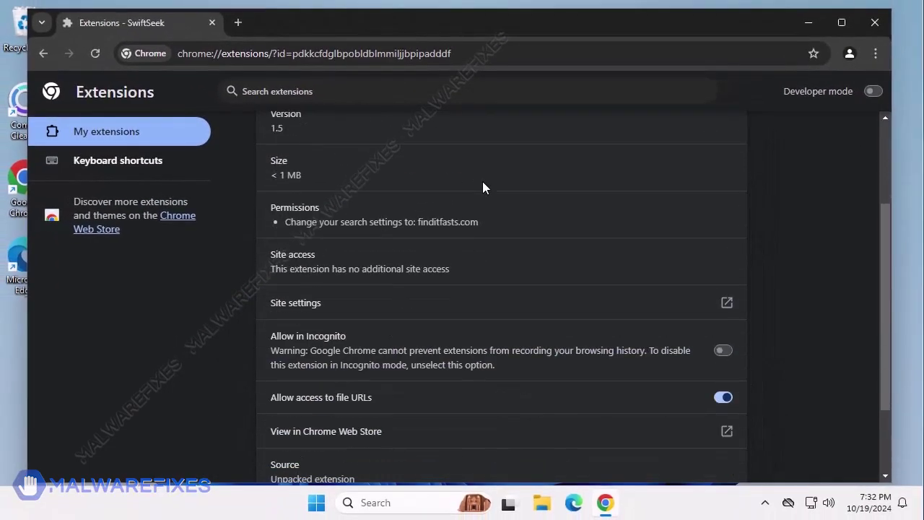
{"action": "scroll", "coordinate": [483, 182], "scroll_direction": "up", "scroll_amount": 2}
{"action": "scroll", "coordinate": [482, 181], "scroll_direction": "down", "scroll_amount": 2}
{"action": "scroll", "coordinate": [483, 182], "scroll_direction": "up", "scroll_amount": 2}
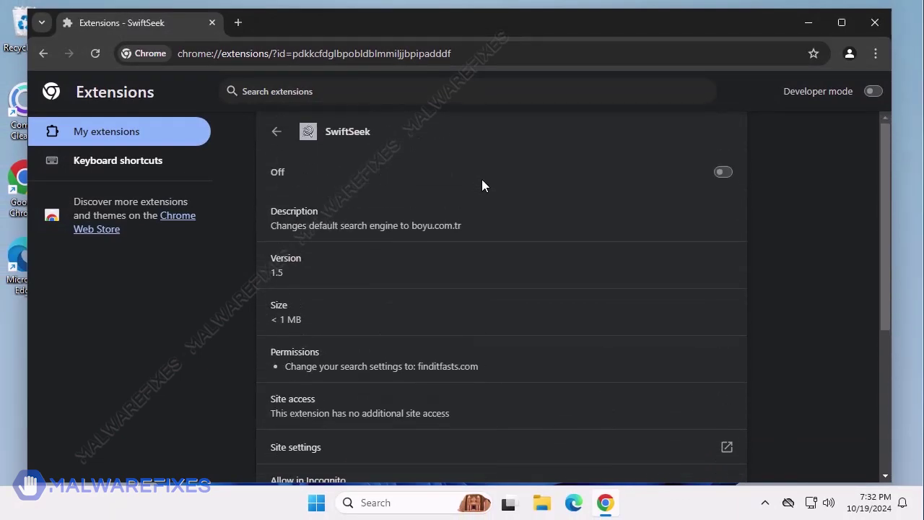
{"action": "left_click", "coordinate": [277, 131]}
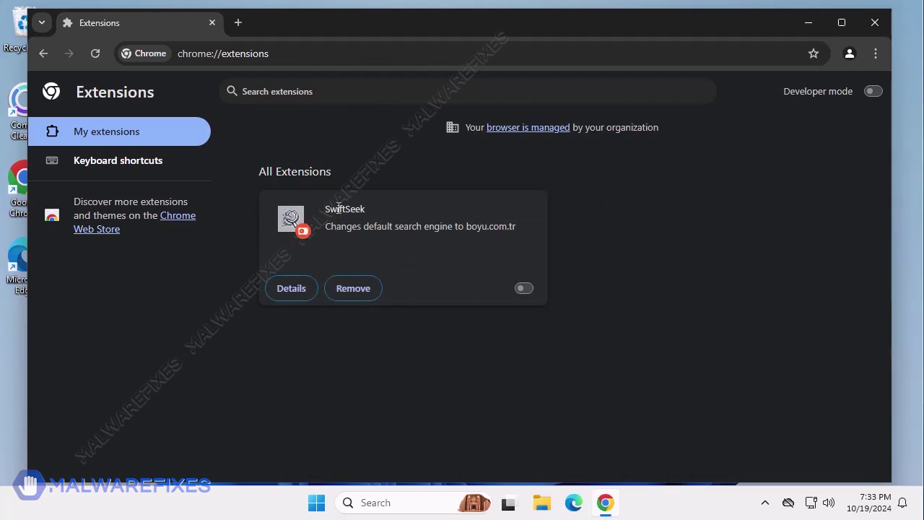
Highlight the SwiftSeek name in the list of installed extensions and open that extension's details.
{"action": "left_click_drag", "start_coordinate": [337, 209], "coordinate": [381, 210]}
{"action": "left_click", "coordinate": [453, 213]}
{"action": "left_click_drag", "start_coordinate": [483, 174], "coordinate": [465, 137]}
{"action": "left_click", "coordinate": [483, 173]}
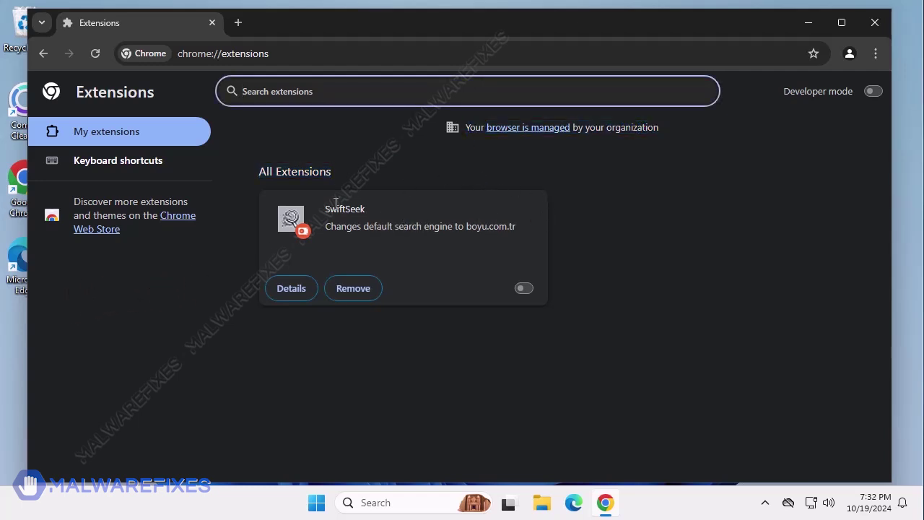
{"action": "left_click_drag", "start_coordinate": [323, 216], "coordinate": [375, 213]}
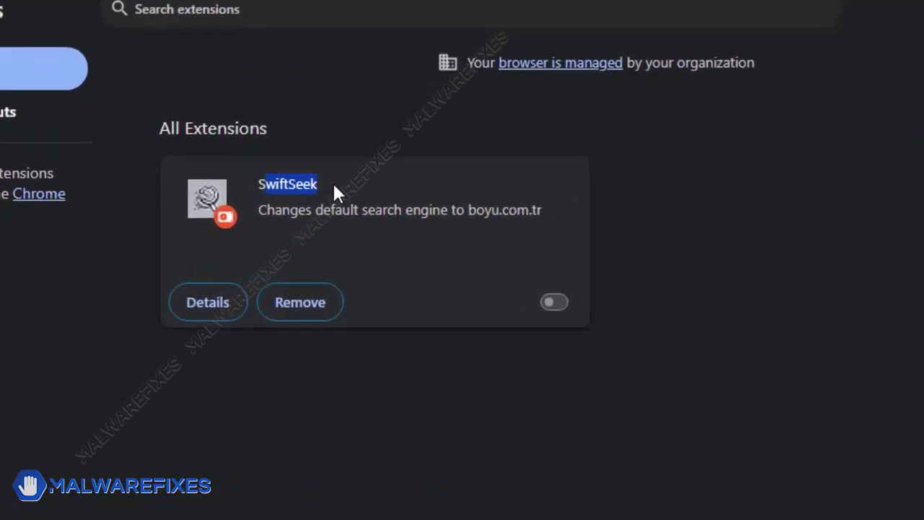
{"action": "left_click", "coordinate": [339, 139]}
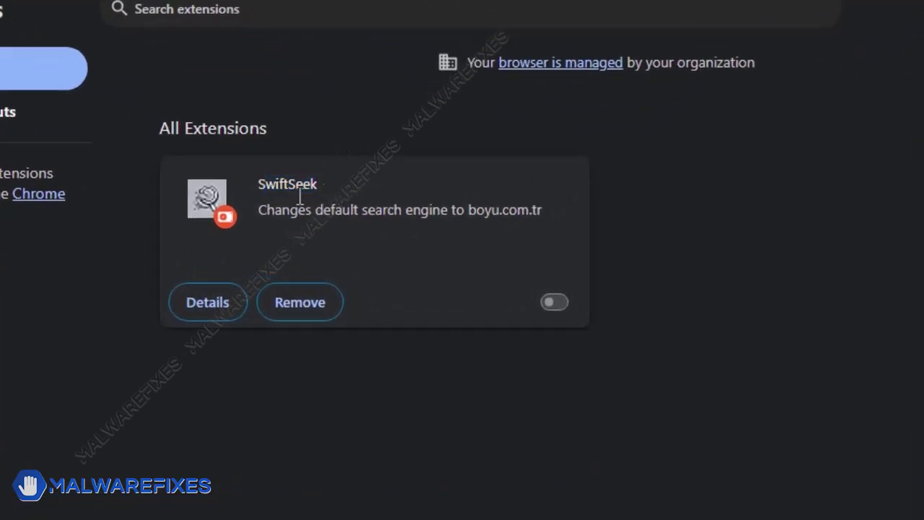
{"action": "left_click", "coordinate": [206, 312]}
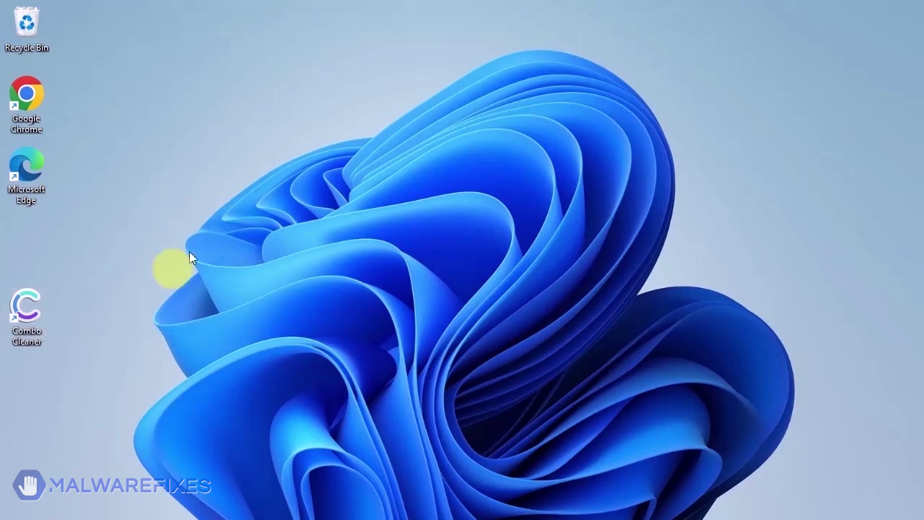
Switch to Combo Cleaner, run a Quick Scan and remove all detected threats.
{"action": "double_click", "coordinate": [27, 311]}
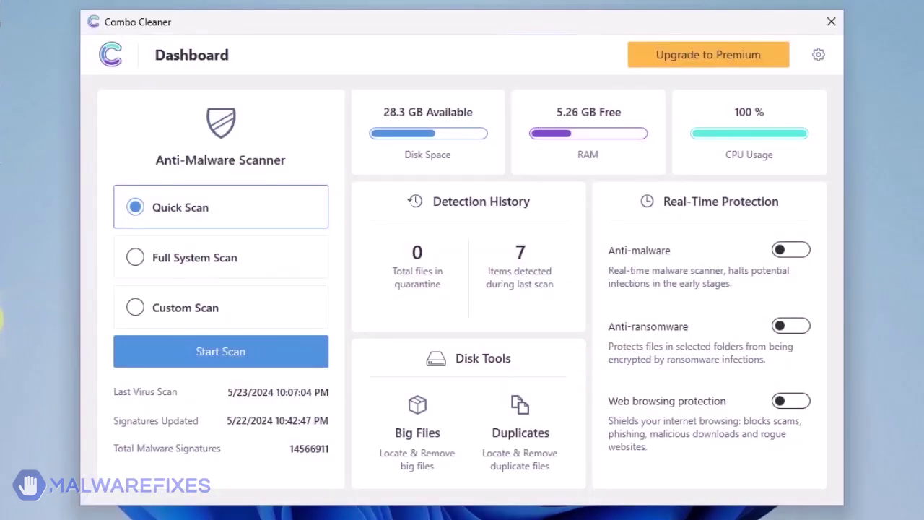
{"action": "left_click", "coordinate": [222, 352]}
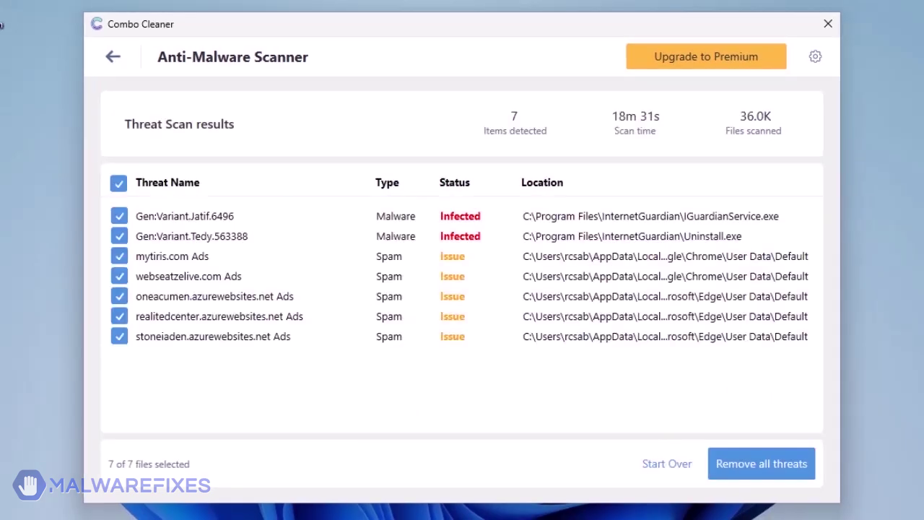
{"action": "left_click", "coordinate": [757, 463]}
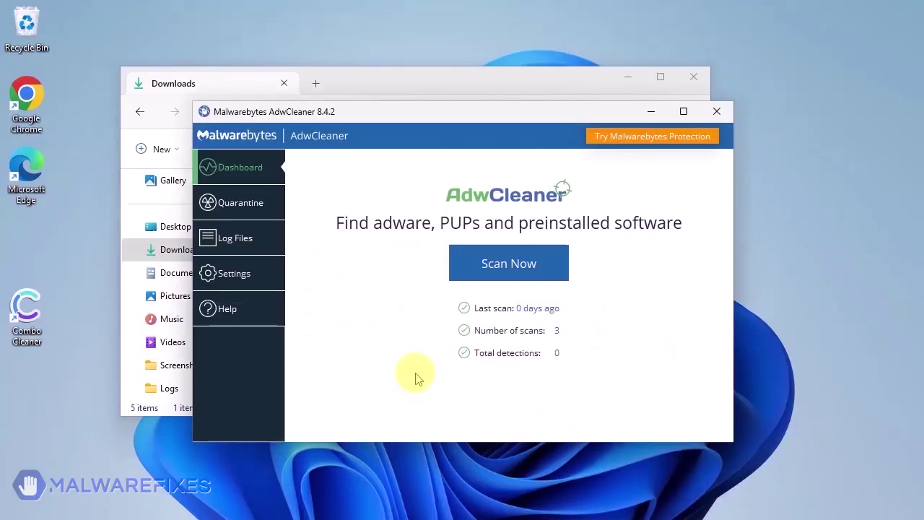
Close the Downloads window and enable Reset Chrome policies and Reset IE policies among AdwCleaner's basic repair actions.
{"action": "left_click", "coordinate": [693, 76]}
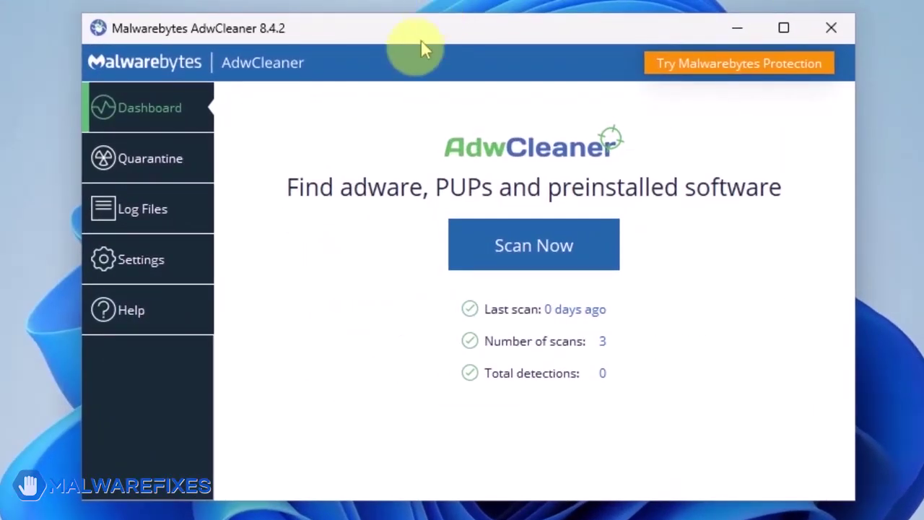
{"action": "left_click", "coordinate": [129, 265]}
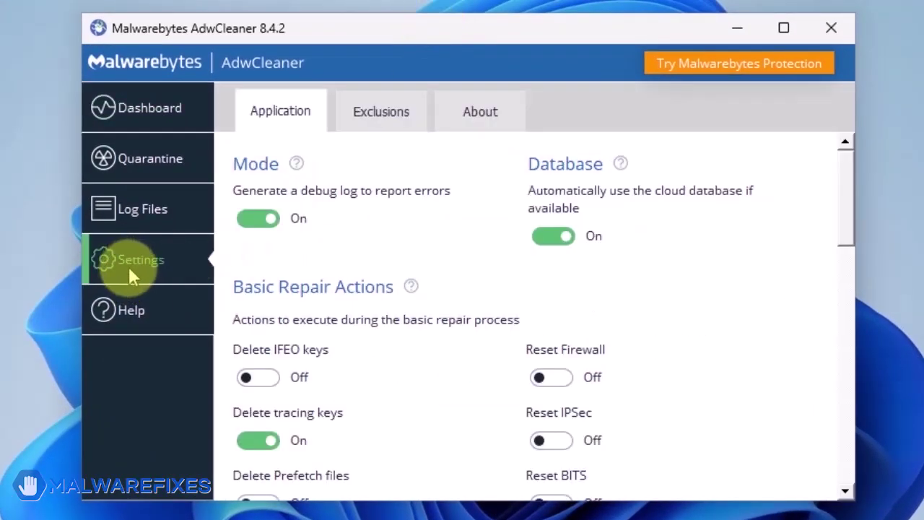
{"action": "scroll", "coordinate": [449, 278], "scroll_direction": "down", "scroll_amount": 3}
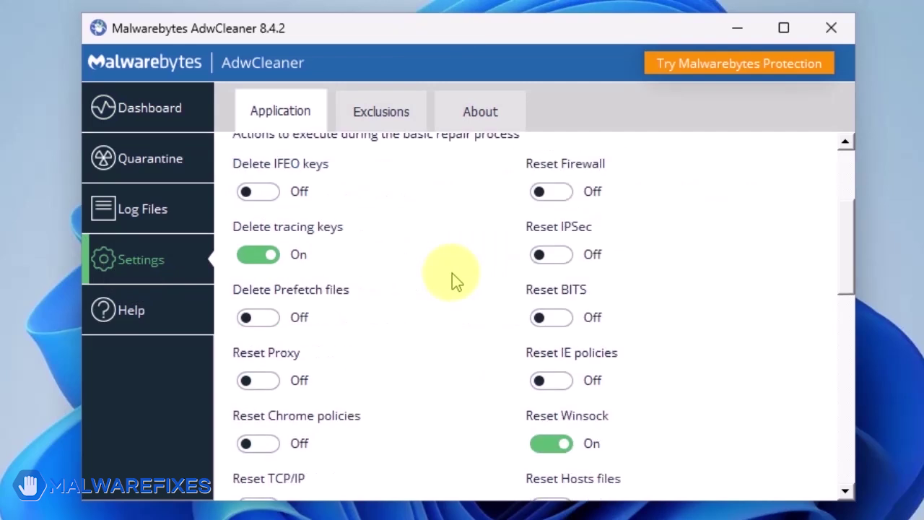
{"action": "scroll", "coordinate": [452, 273], "scroll_direction": "down", "scroll_amount": 1}
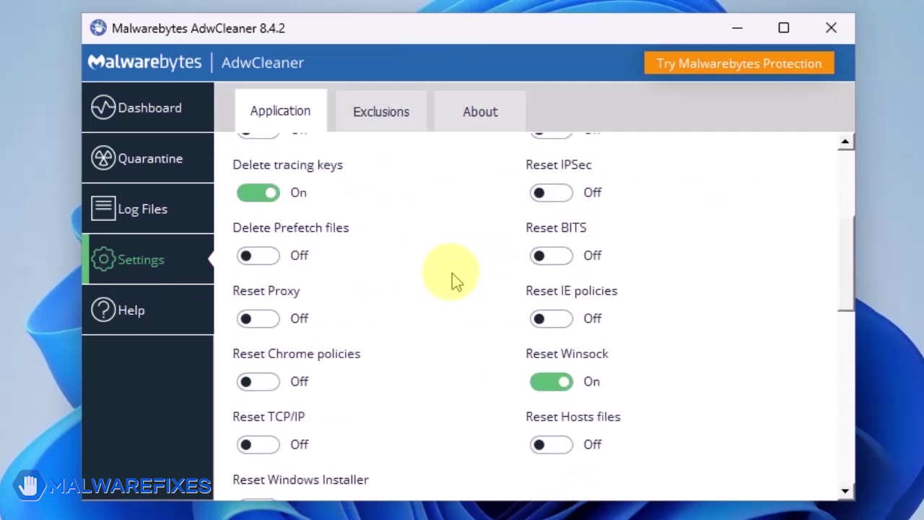
{"action": "left_click", "coordinate": [252, 384]}
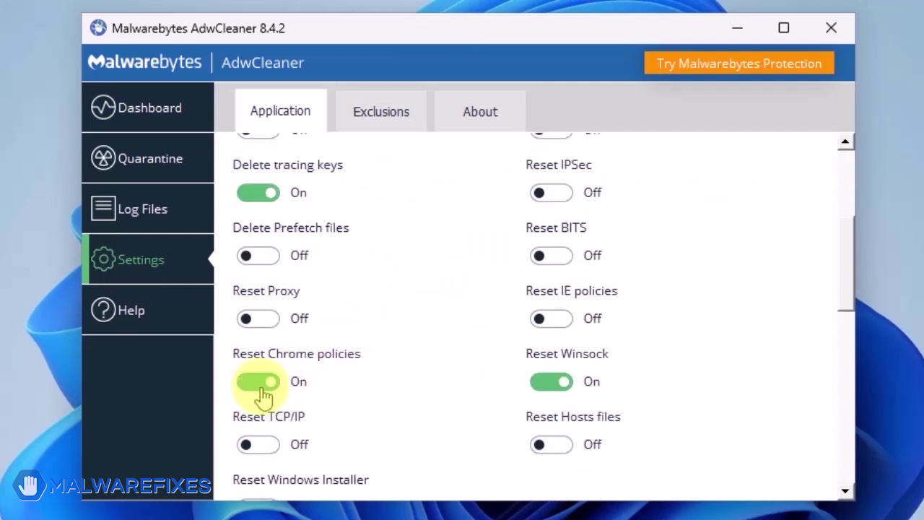
{"action": "left_click", "coordinate": [568, 331]}
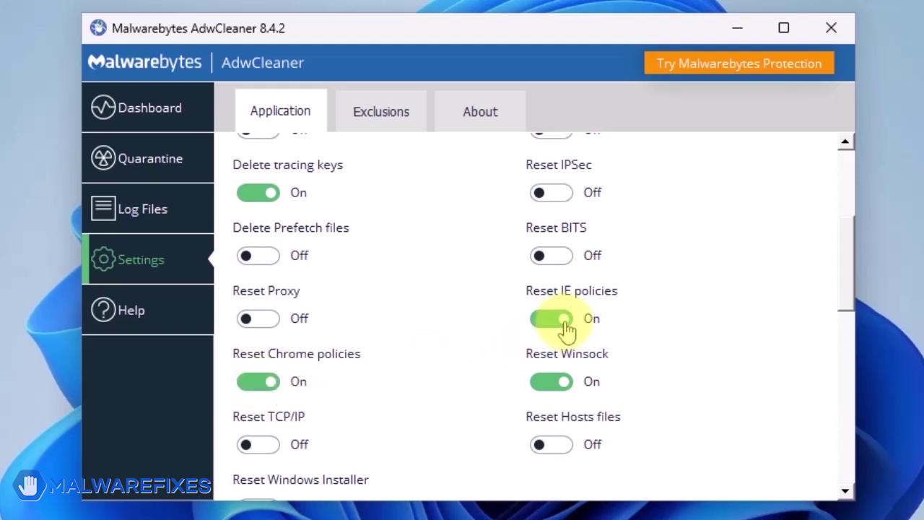
Scan the computer with AdwCleaner and run Basic Repair, agreeing to the closing of all processes.
{"action": "left_click", "coordinate": [142, 116]}
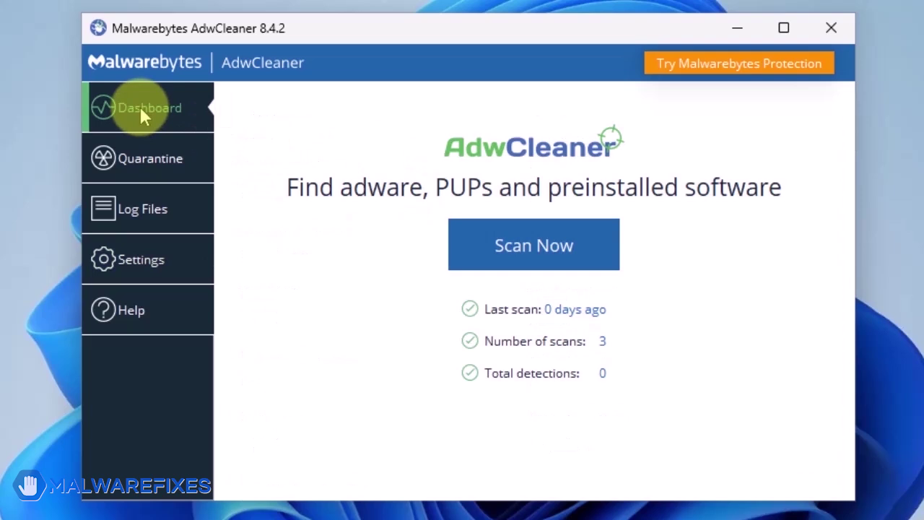
{"action": "left_click", "coordinate": [528, 249]}
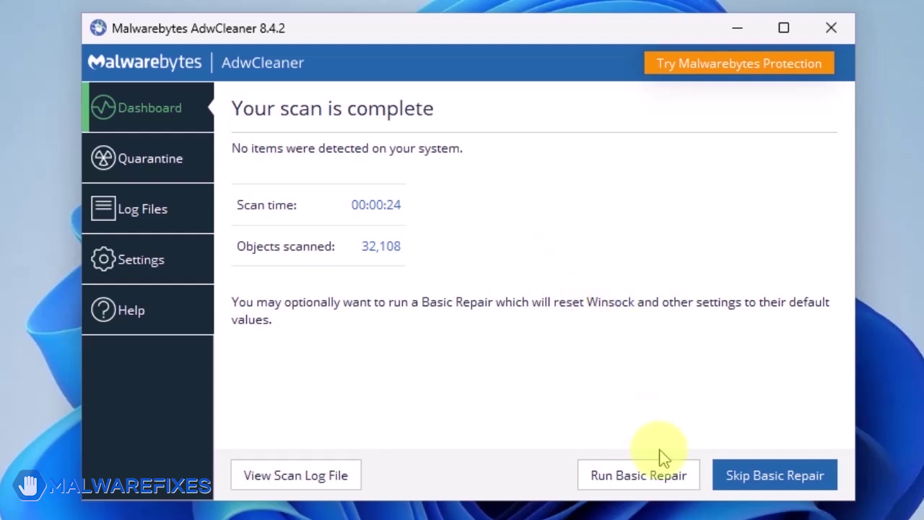
{"action": "left_click", "coordinate": [653, 488]}
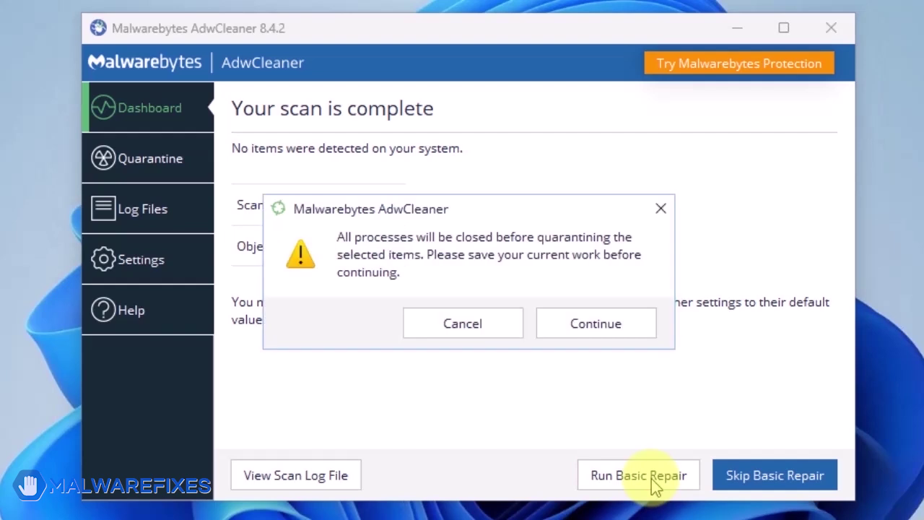
{"action": "left_click", "coordinate": [597, 326]}
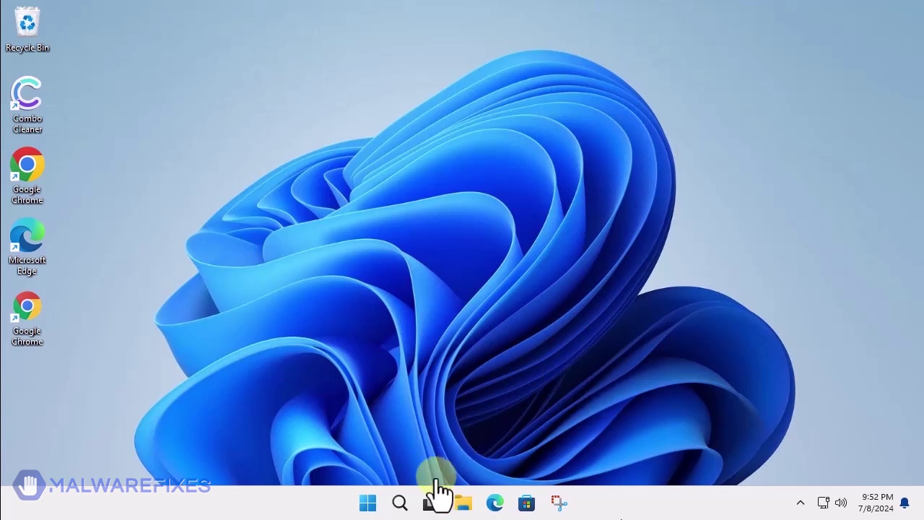
Open Programs and Features by searching Windows for appwiz.cpl and sort the installed programs by installation date.
{"action": "left_click", "coordinate": [399, 503]}
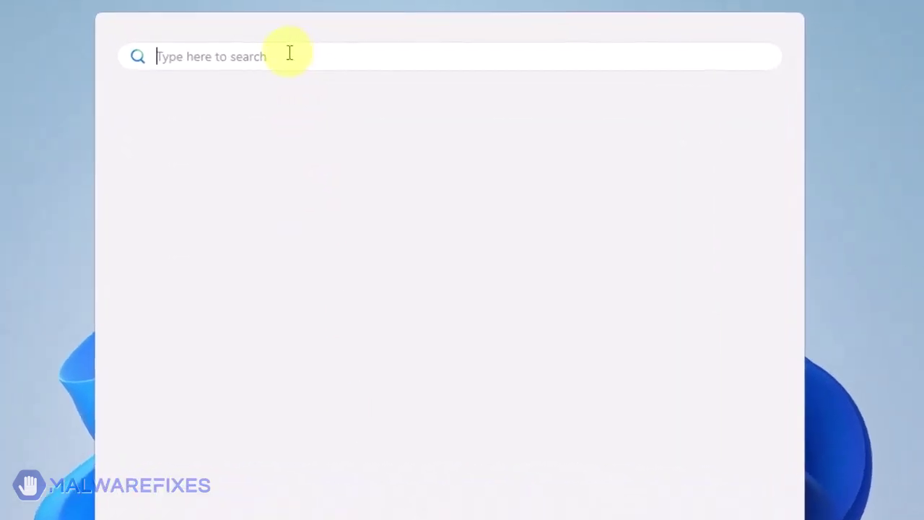
{"action": "type", "text": "app"}
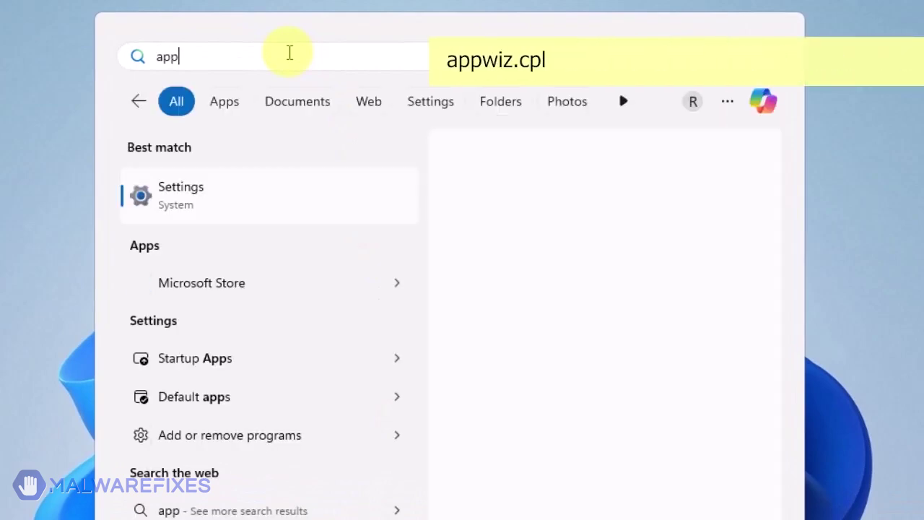
{"action": "type", "text": "wiz"}
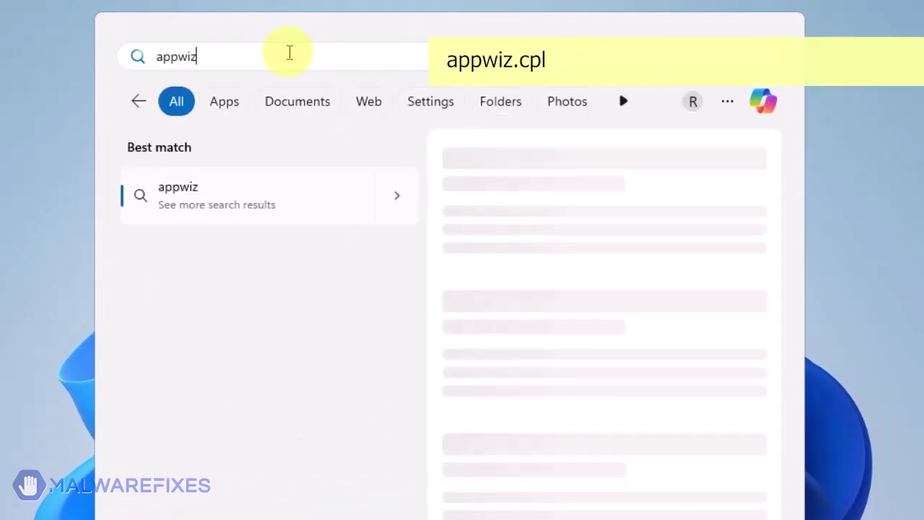
{"action": "type", "text": ".cpl"}
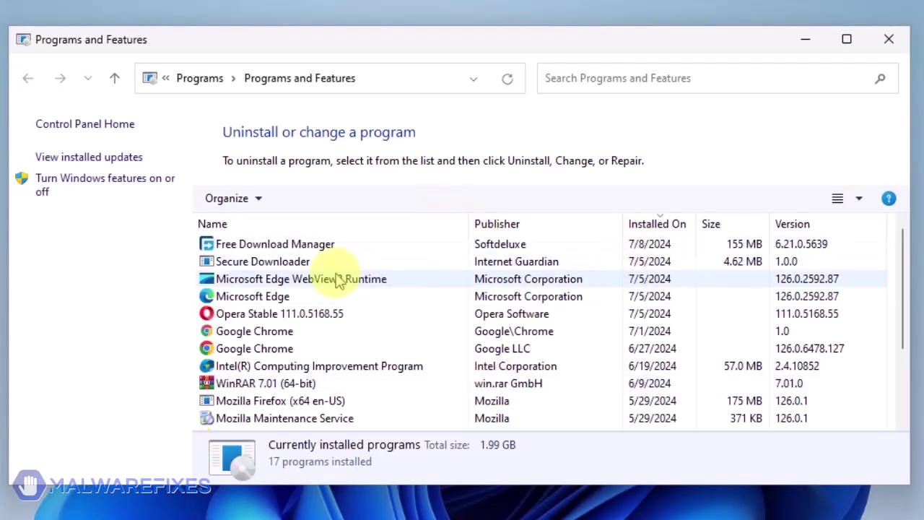
{"action": "left_click", "coordinate": [661, 223]}
{"action": "left_click", "coordinate": [661, 224]}
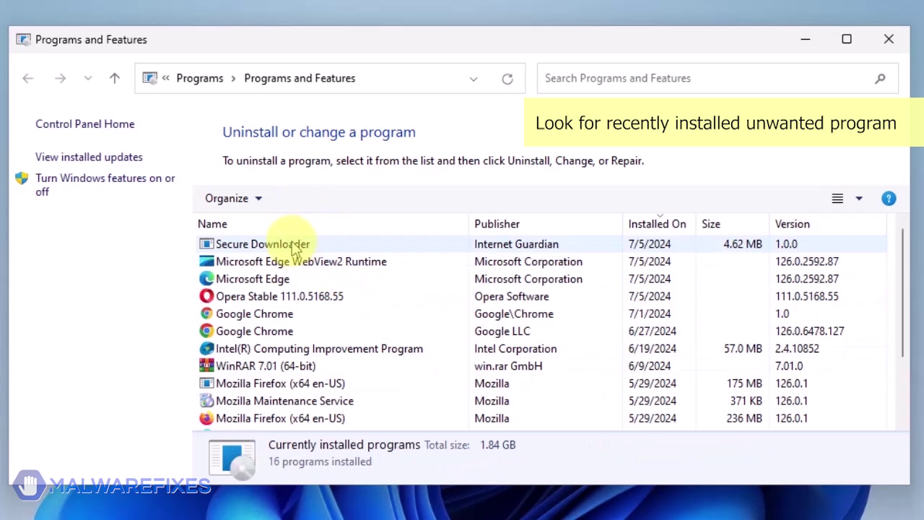
Uninstall the Secure Downloader program and close Programs and Features.
{"action": "left_click", "coordinate": [296, 249]}
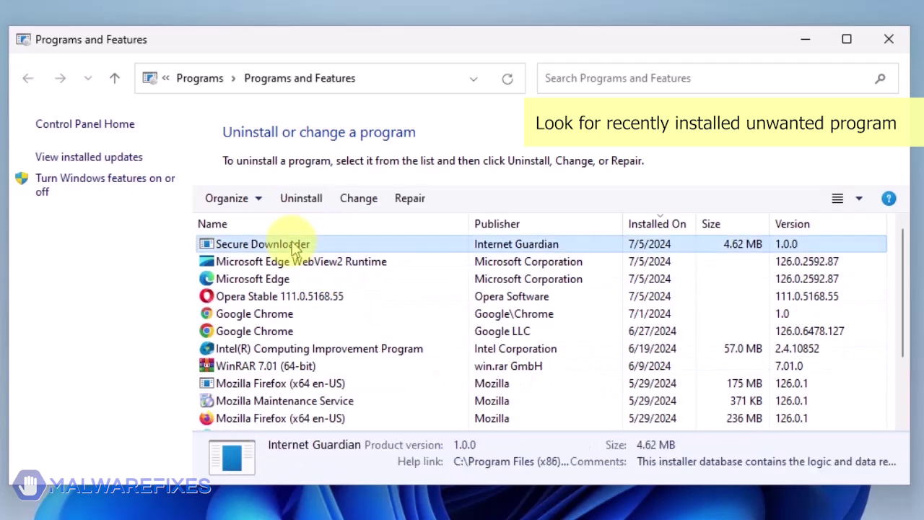
{"action": "left_click", "coordinate": [301, 199]}
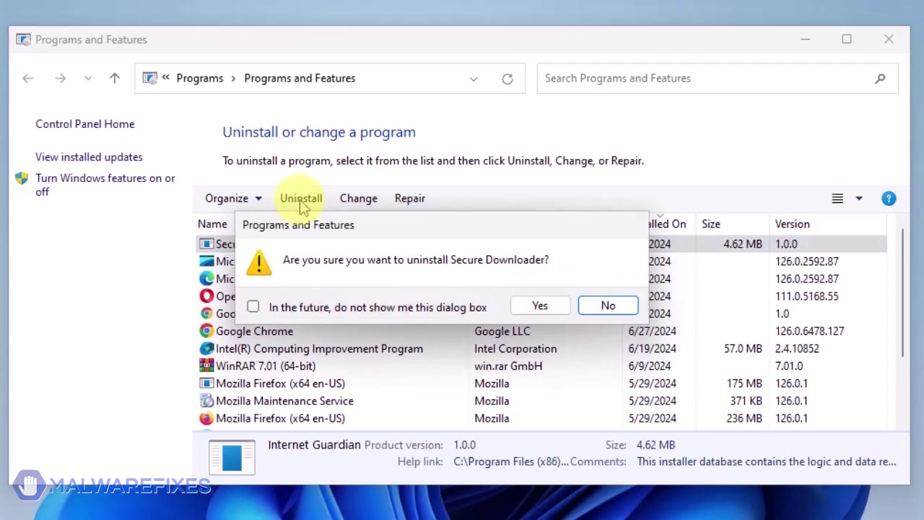
{"action": "left_click", "coordinate": [550, 312]}
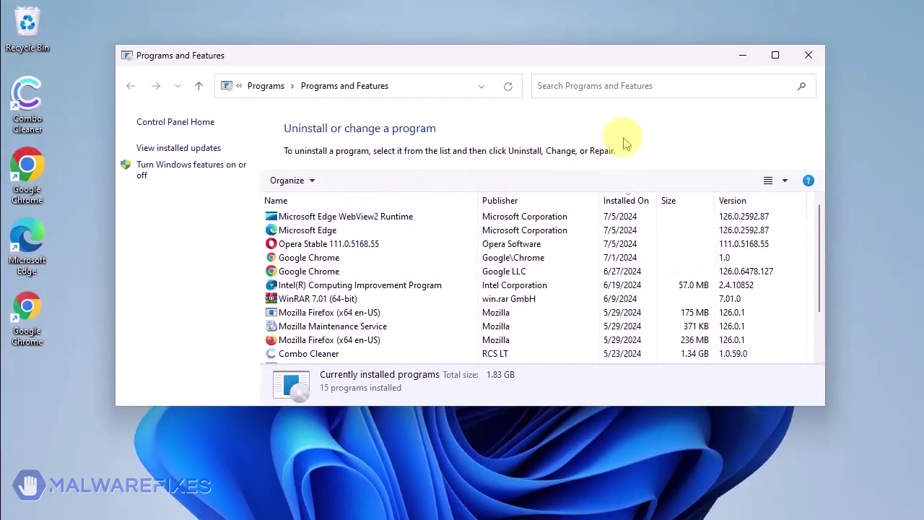
{"action": "left_click", "coordinate": [809, 56]}
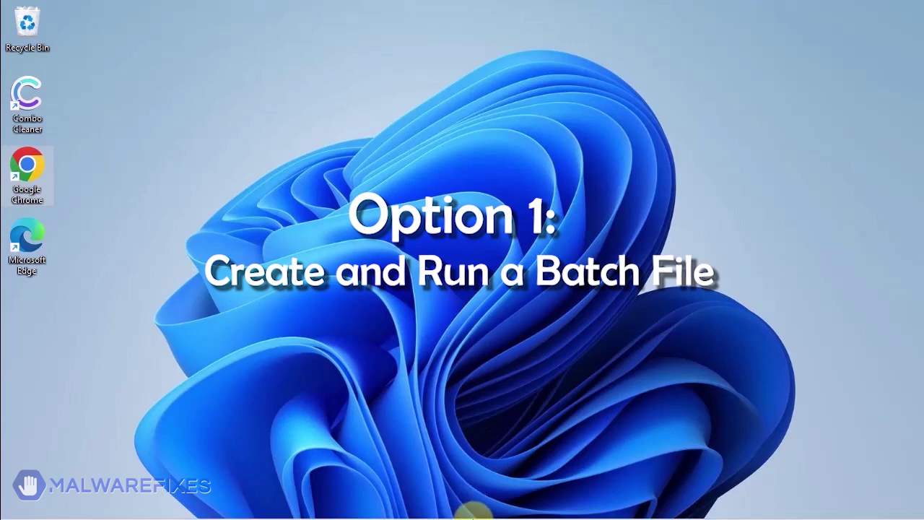
Search Windows for notepad and open Notepad with a blank document.
{"action": "mouse_move", "coordinate": [466, 511]}
{"action": "left_click", "coordinate": [399, 503]}
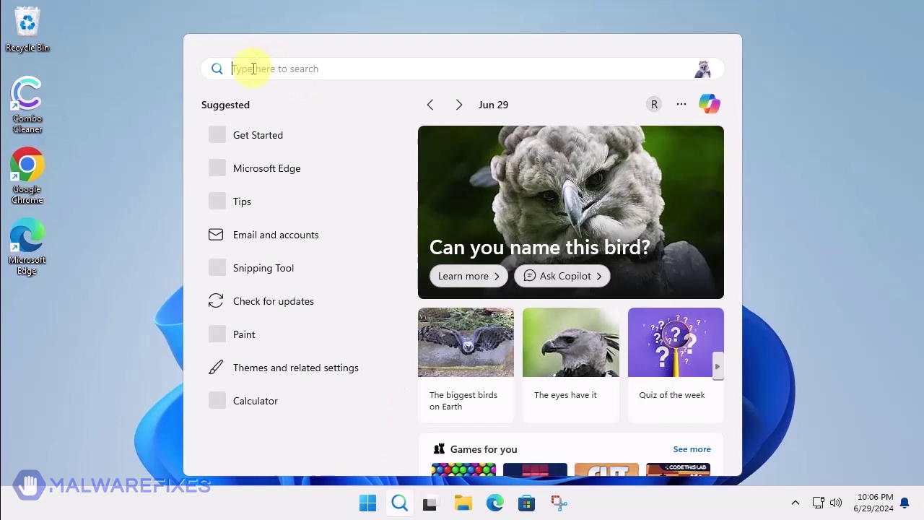
{"action": "type", "text": "notepad"}
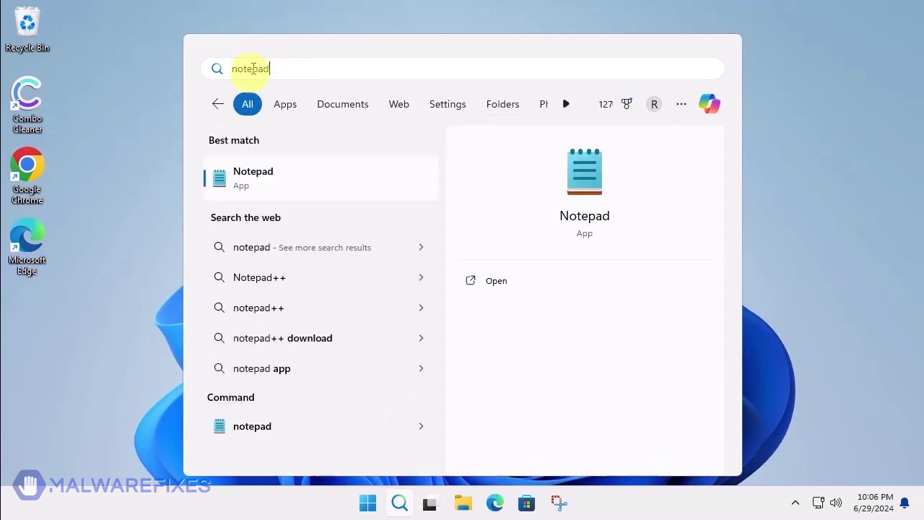
{"action": "left_click", "coordinate": [494, 287]}
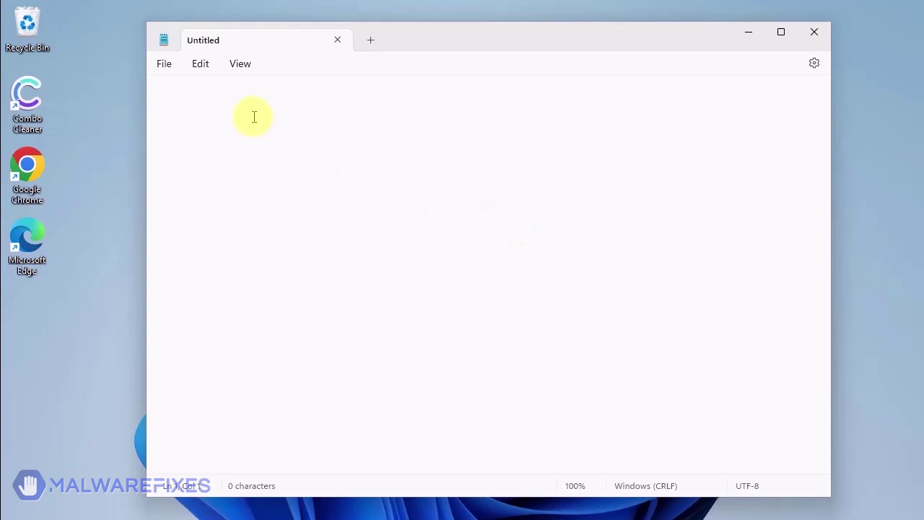
Write a batch script that deletes the GroupPolicy and GroupPolicyUsers folders and runs gpupdate /force, and save it to the Desktop as policy_remove.bat.
{"action": "type", "text": "@echo off IF NOT EXIST %WINDIR%\\System32\\GroupPolicy goto next echo Deleting GroupPolicy folder... RD /S /Q \"%WINDIR%\\System32\\GroupPolicy\" || goto error echo. :next IF NOT EXIST %WINDIR%\\System32\\GroupPolicyUsers goto next2 echo Deleting GroupPolicyUsers folder... RD /S /Q \"%WINDIR%\\System32\\GroupPolicyUsers\" || goto error echo. :next2 gpupdate /force pause exit :error echo. echo An unexpected error has occurred. \"Have opened the program as an administrator (right click, run as administrator)? echo. pause exit"}
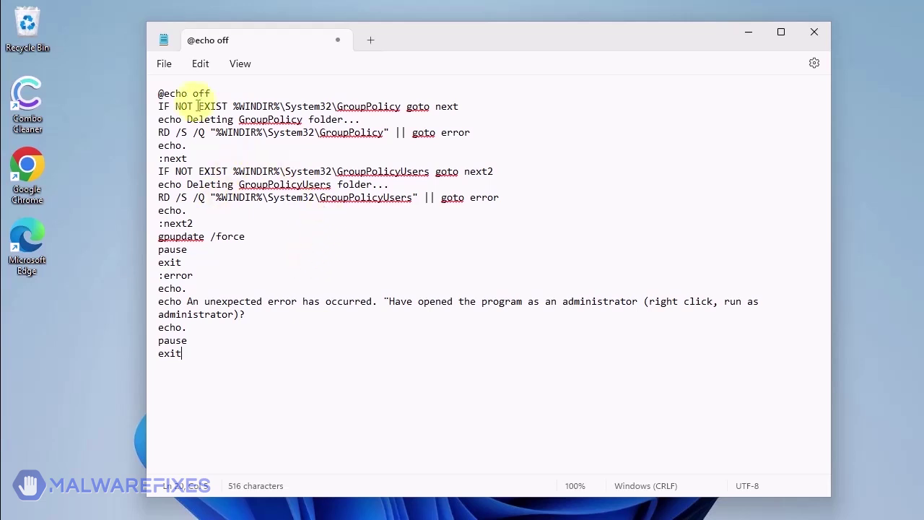
{"action": "left_click", "coordinate": [169, 65]}
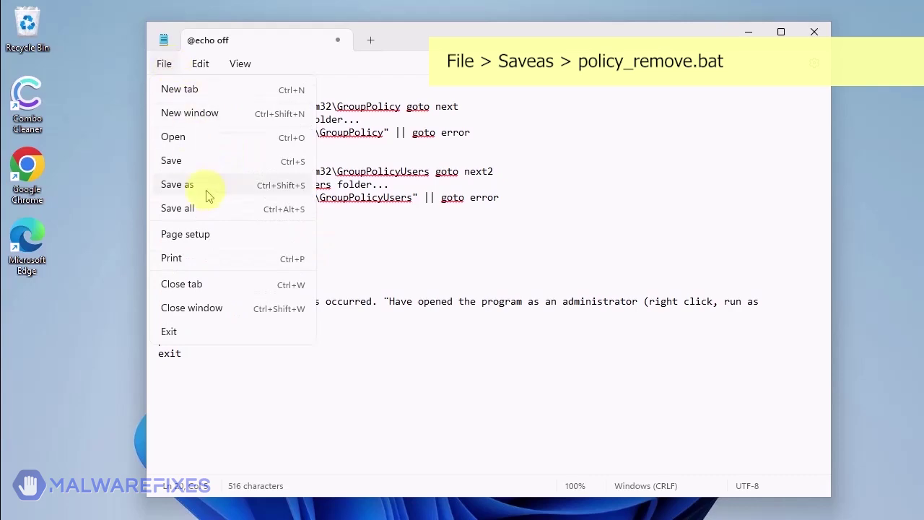
{"action": "left_click", "coordinate": [207, 184]}
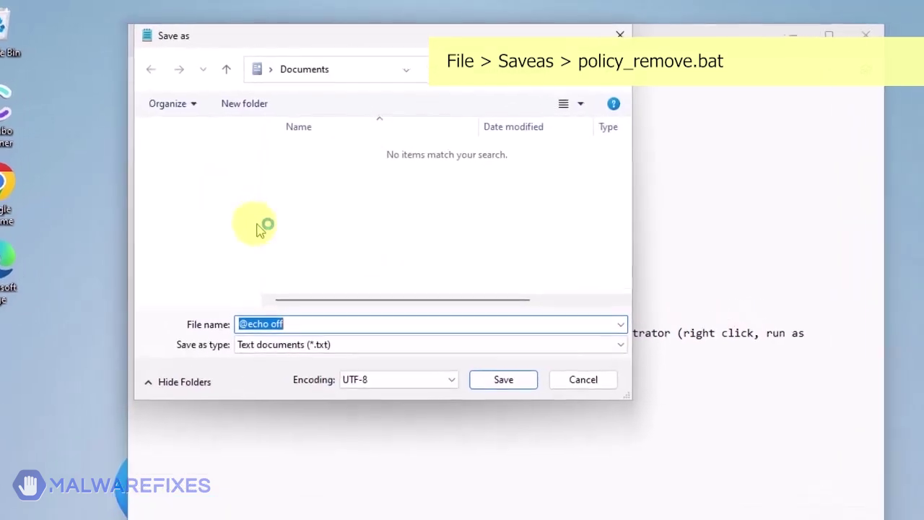
{"action": "scroll", "coordinate": [216, 224], "scroll_direction": "up", "scroll_amount": 5}
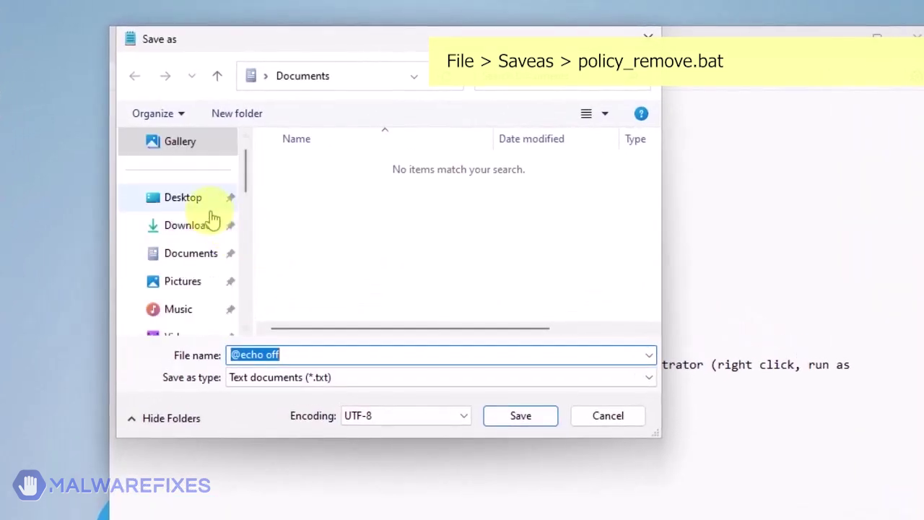
{"action": "left_click", "coordinate": [173, 200]}
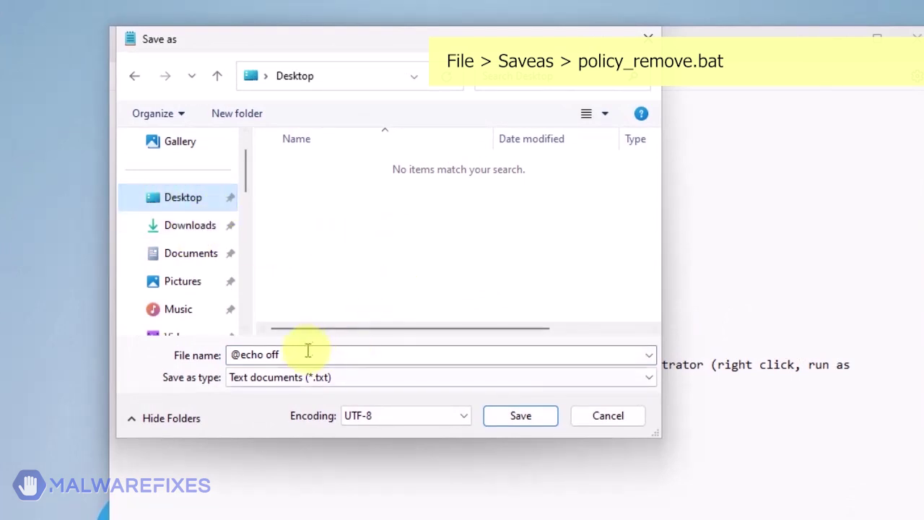
{"action": "left_click_drag", "start_coordinate": [305, 351], "coordinate": [196, 359]}
{"action": "type", "text": "policy"}
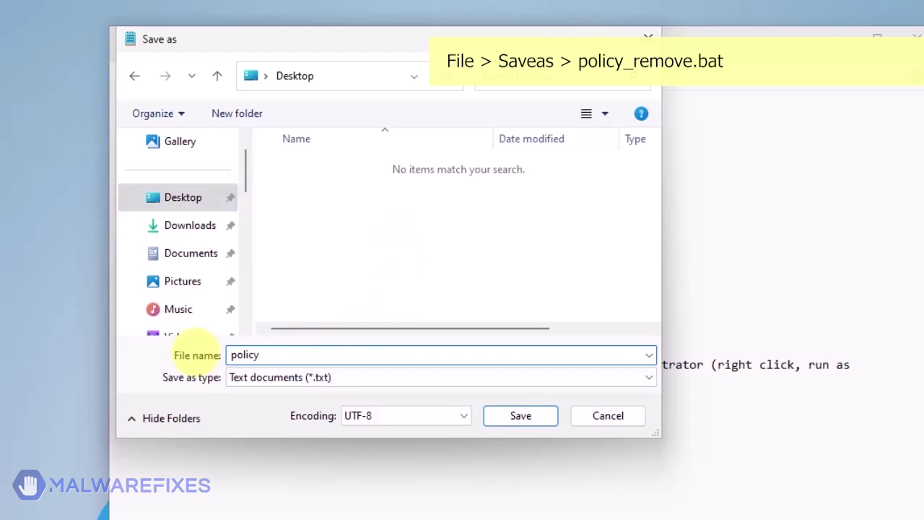
{"action": "type", "text": "_remove.bat"}
{"action": "left_click", "coordinate": [513, 417]}
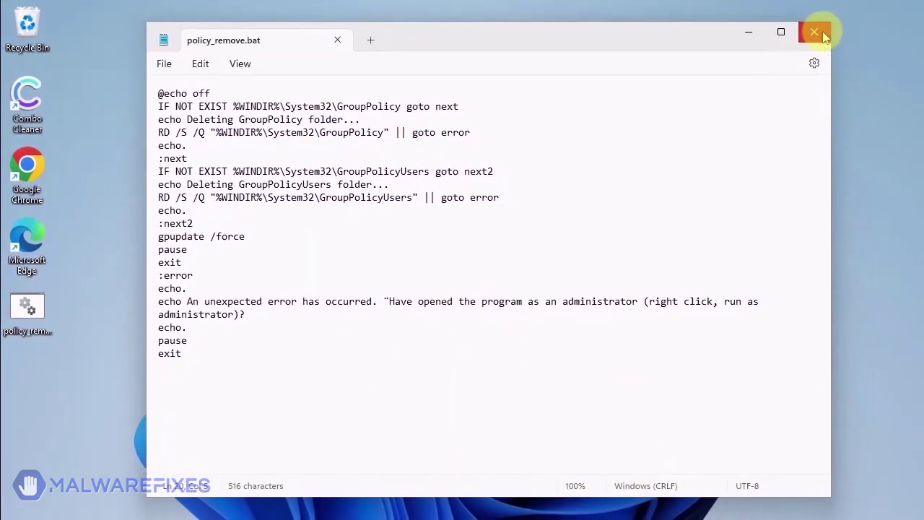
{"action": "left_click", "coordinate": [822, 33]}
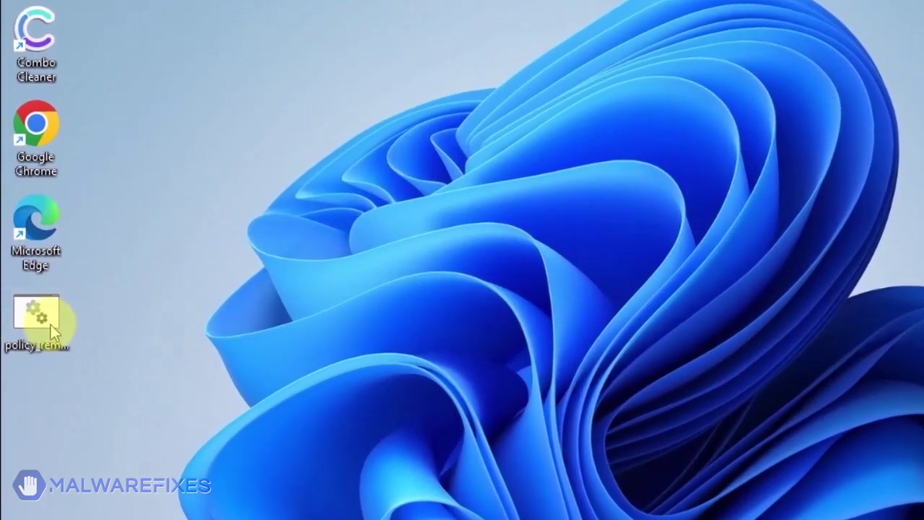
Run policy_remove.bat from the desktop as administrator, allow it to make changes, and close its console once the policy update completes.
{"action": "right_click", "coordinate": [51, 324]}
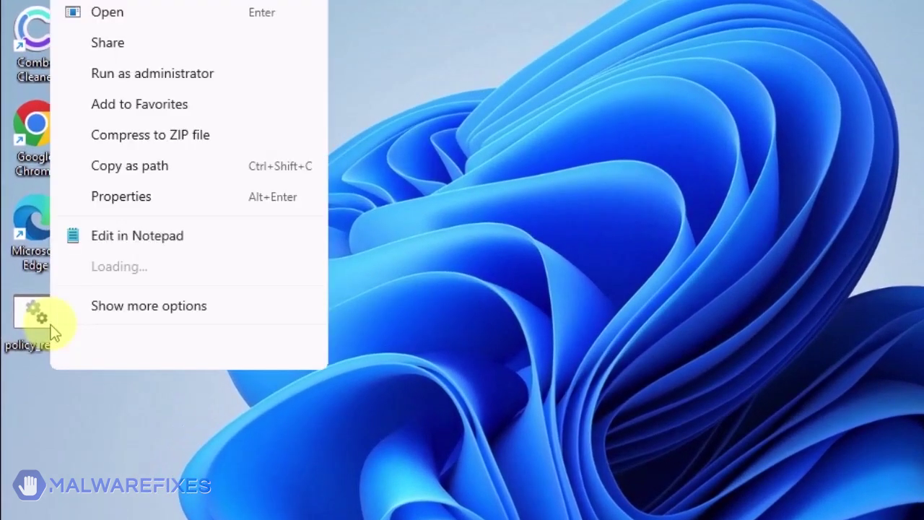
{"action": "left_click", "coordinate": [114, 77]}
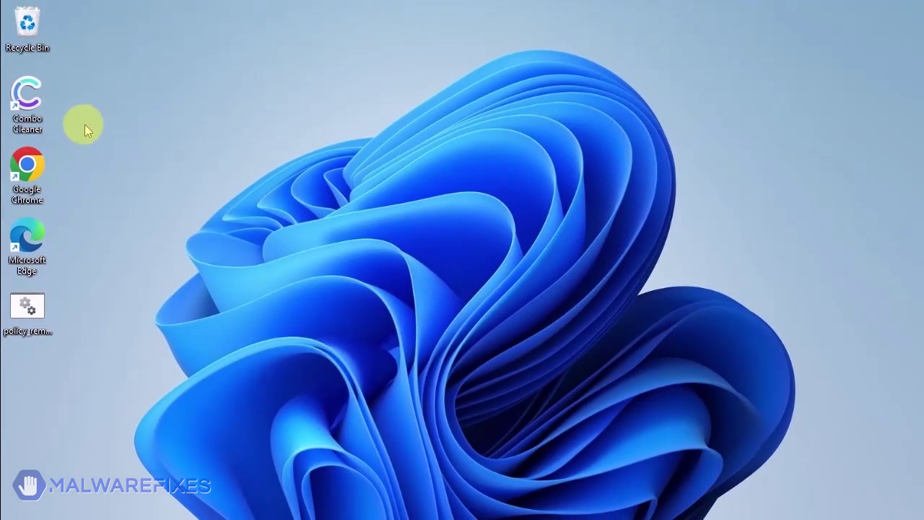
{"action": "mouse_move", "coordinate": [546, 505]}
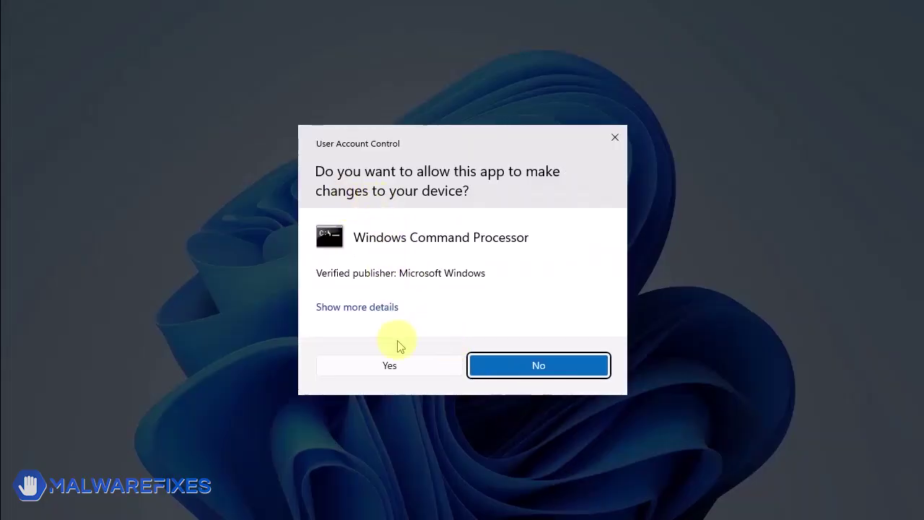
{"action": "left_click", "coordinate": [399, 367]}
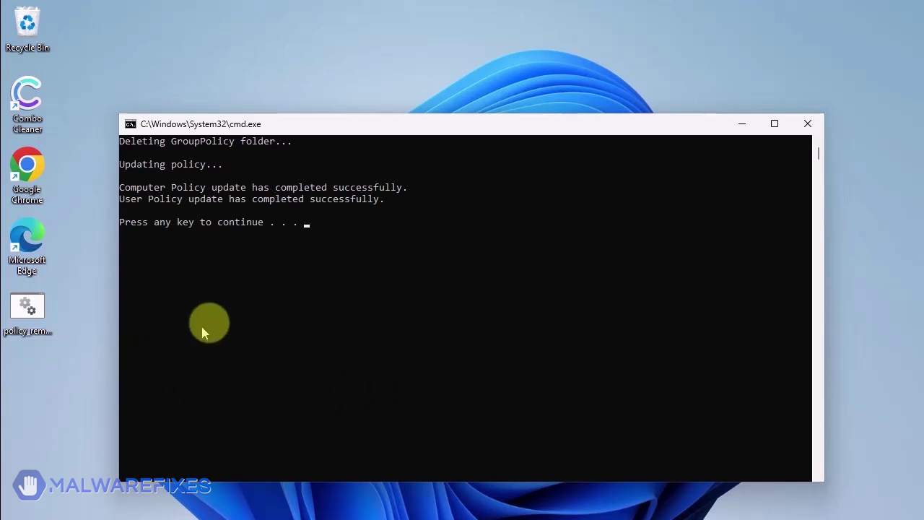
{"action": "key", "text": "Return"}
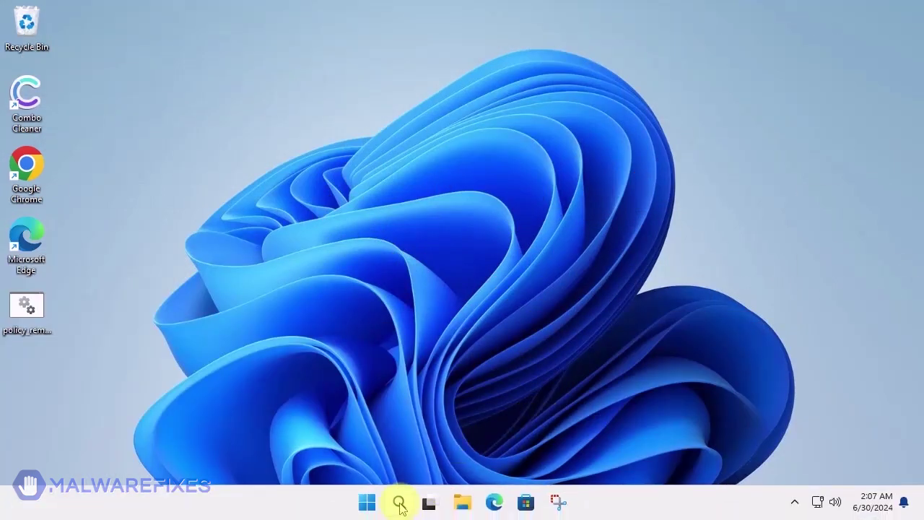
Search Windows for regedit and open Registry Editor, allowing it to make changes to the device.
{"action": "left_click", "coordinate": [399, 503]}
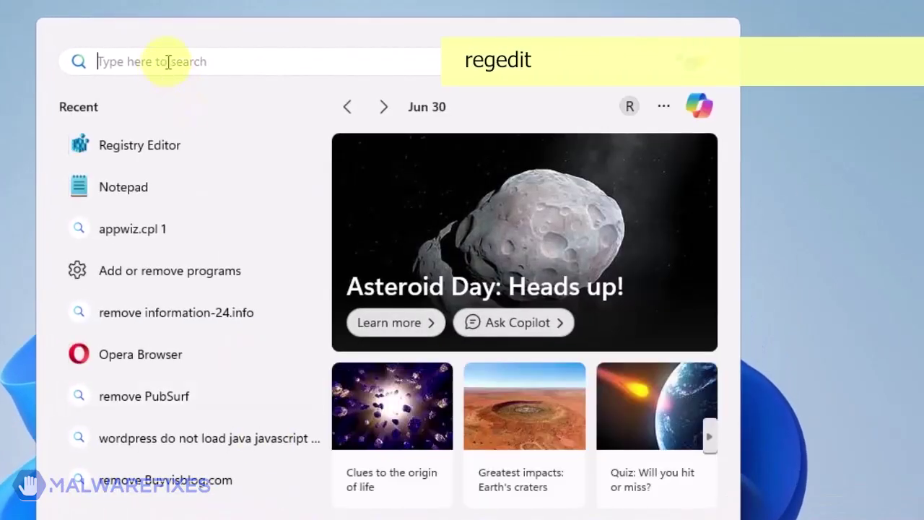
{"action": "type", "text": "reg"}
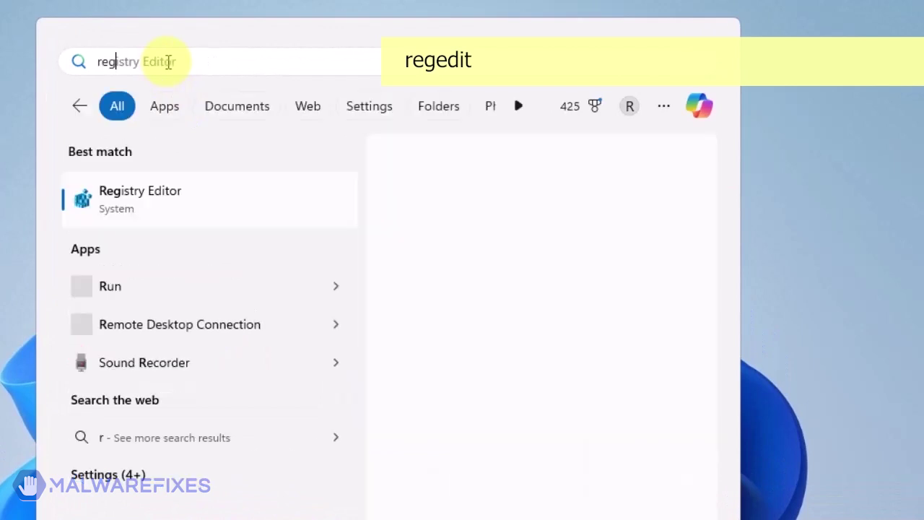
{"action": "type", "text": "edit"}
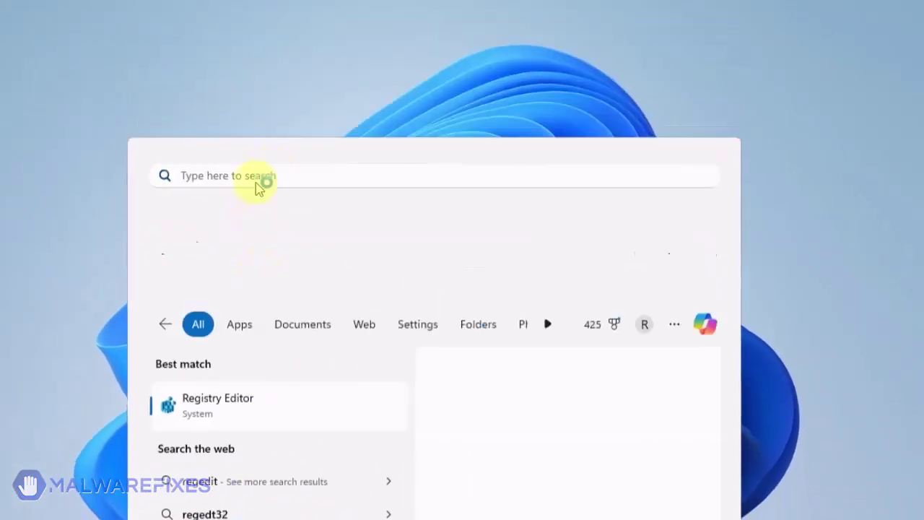
{"action": "key", "text": "Return"}
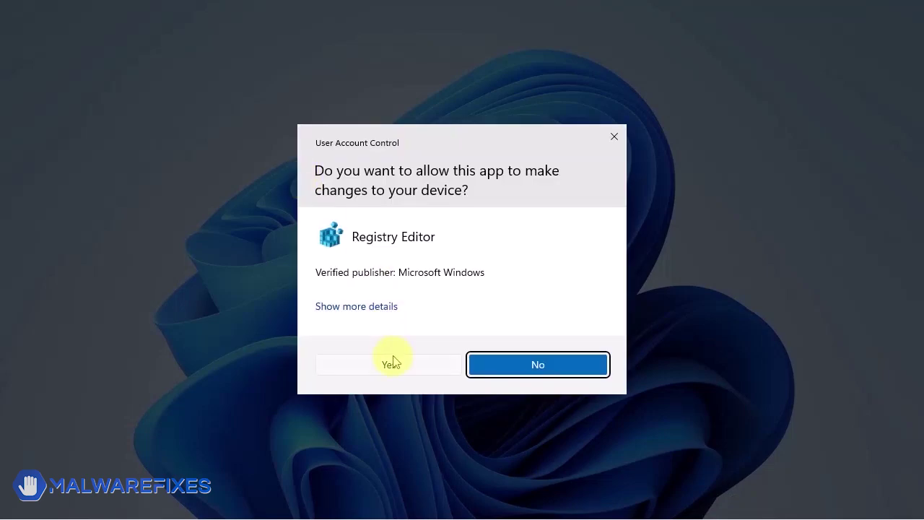
{"action": "left_click", "coordinate": [392, 361]}
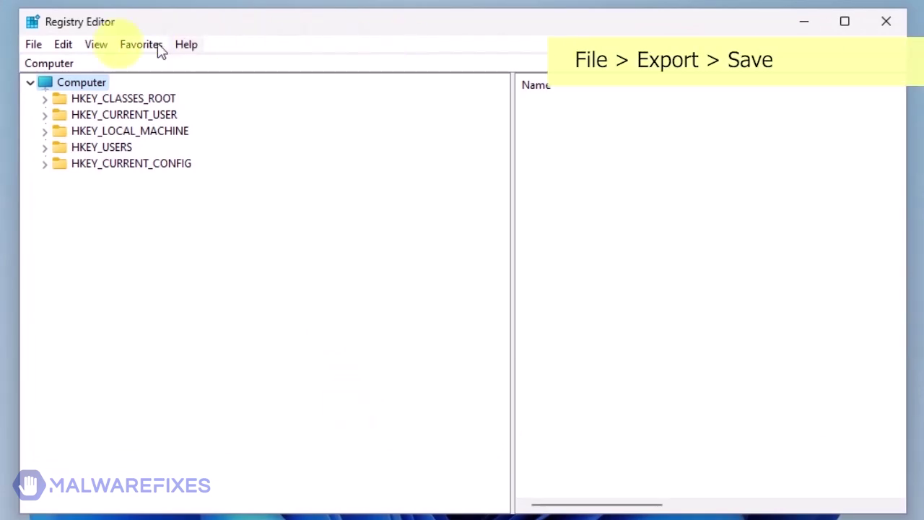
Export the entire registry to the Documents folder as a registration file named reg-backup.
{"action": "left_click", "coordinate": [32, 46]}
{"action": "left_click", "coordinate": [56, 84]}
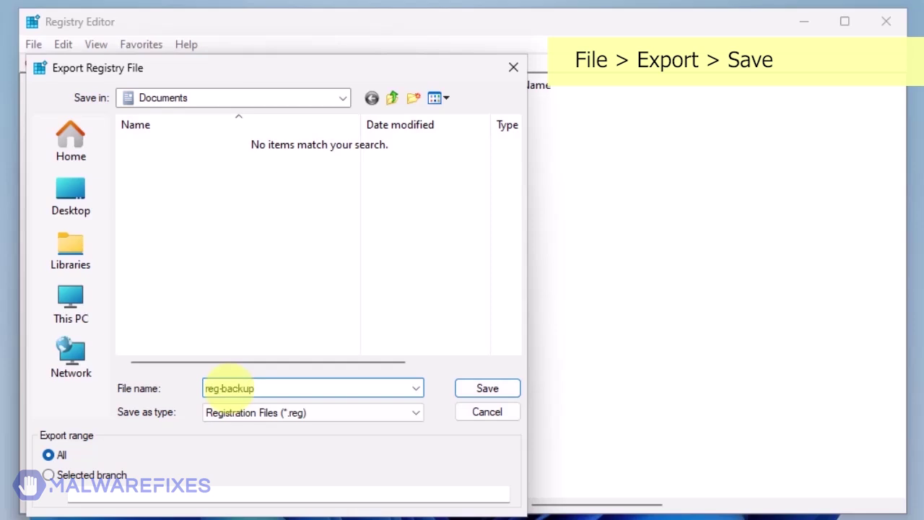
{"action": "left_click", "coordinate": [489, 388]}
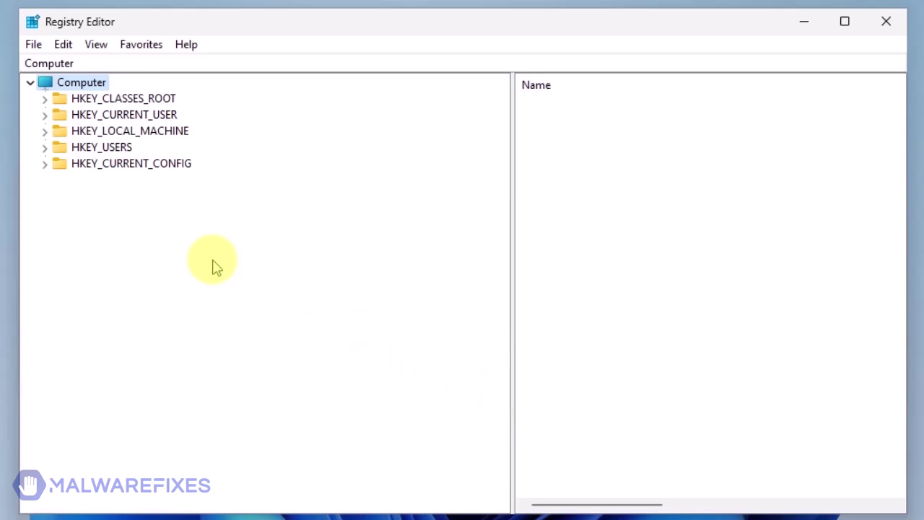
Delete the Chrome key under HKEY_CURRENT_USER\Software\Policies\Google, agreeing to its permanent removal.
{"action": "left_click", "coordinate": [45, 114]}
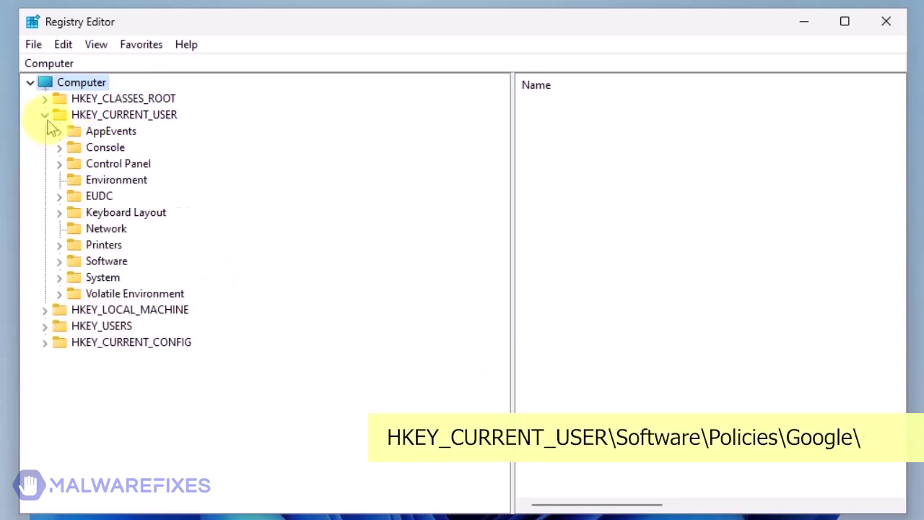
{"action": "left_click", "coordinate": [60, 262]}
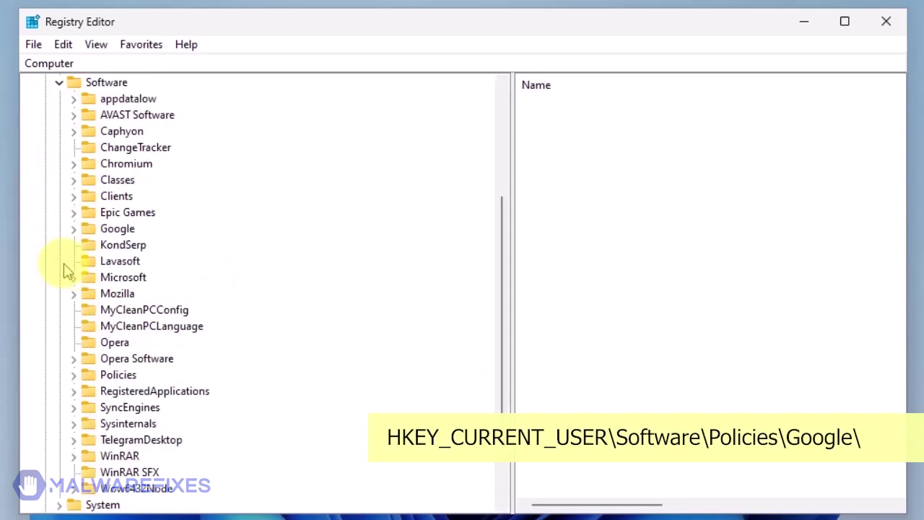
{"action": "left_click", "coordinate": [73, 375]}
{"action": "left_click", "coordinate": [88, 390]}
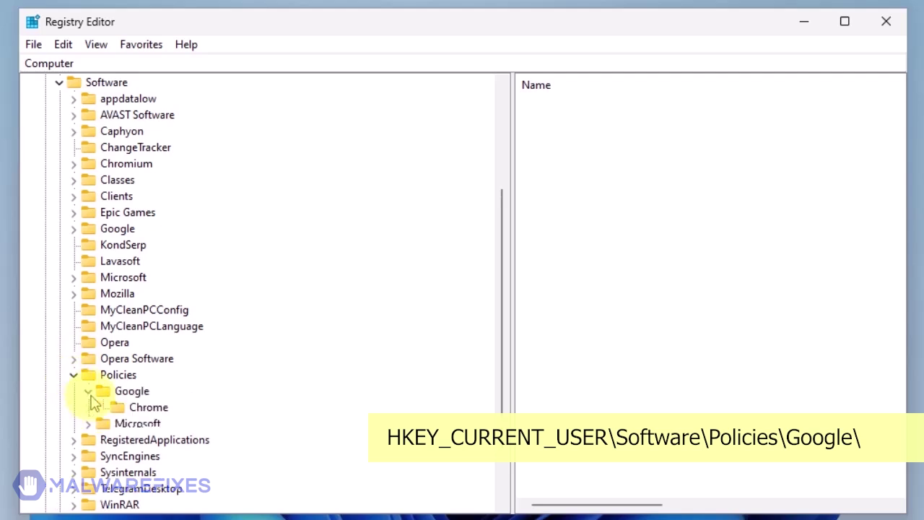
{"action": "left_click", "coordinate": [146, 408]}
{"action": "right_click", "coordinate": [146, 408]}
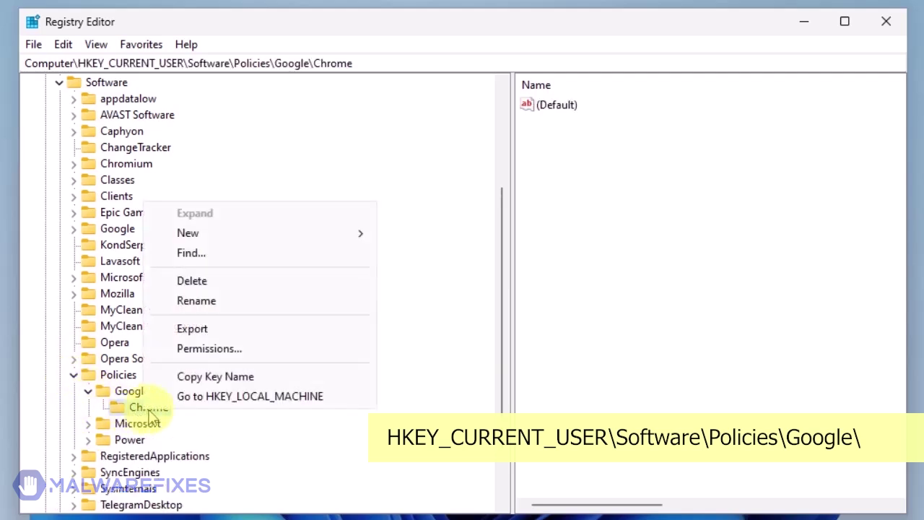
{"action": "left_click", "coordinate": [203, 285]}
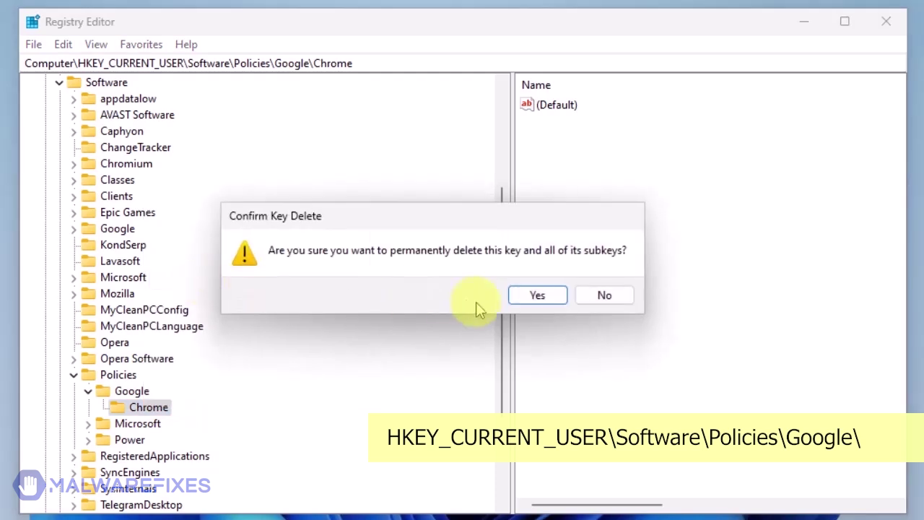
{"action": "left_click", "coordinate": [538, 296]}
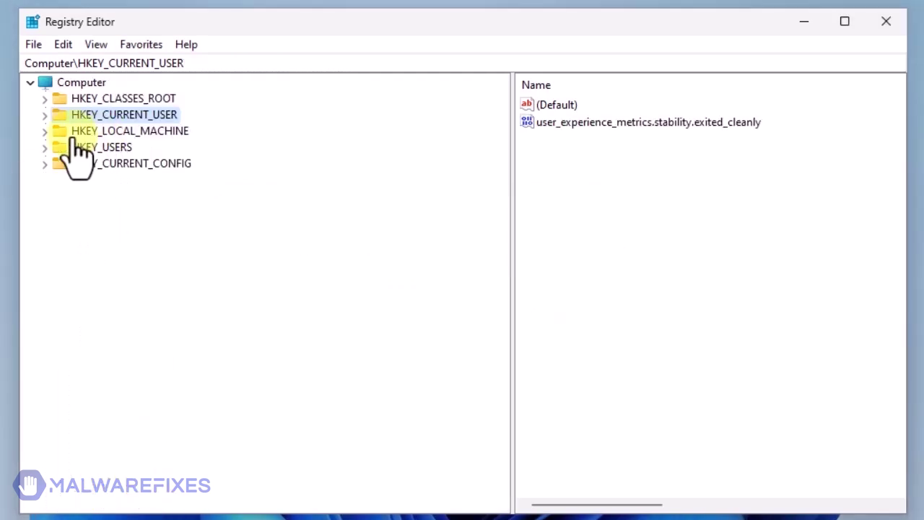
Delete the Chrome key under HKEY_LOCAL_MACHINE\SOFTWARE\Policies\Google, agreeing to its permanent removal.
{"action": "left_click", "coordinate": [45, 131]}
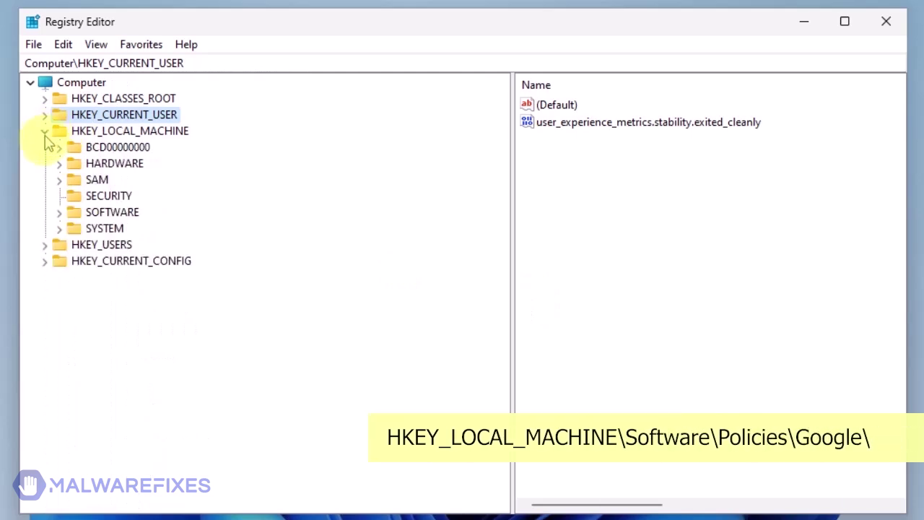
{"action": "left_click", "coordinate": [59, 210]}
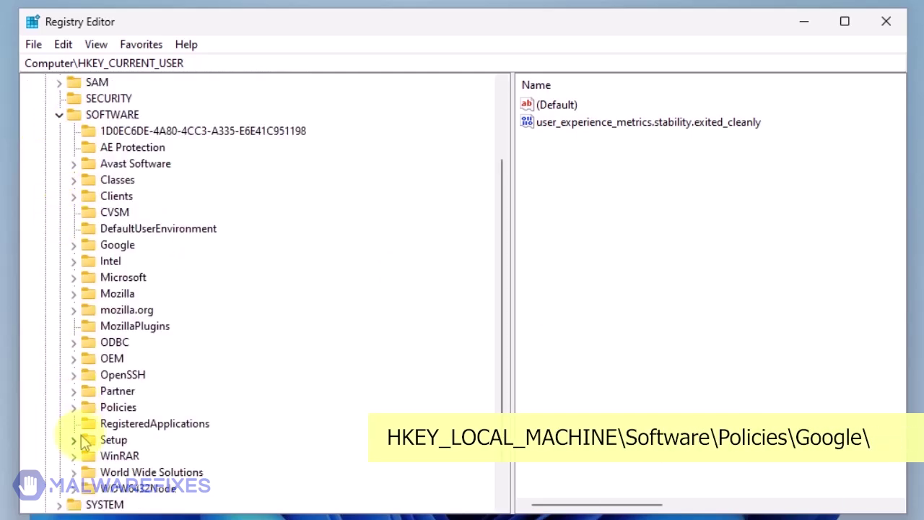
{"action": "left_click", "coordinate": [73, 408]}
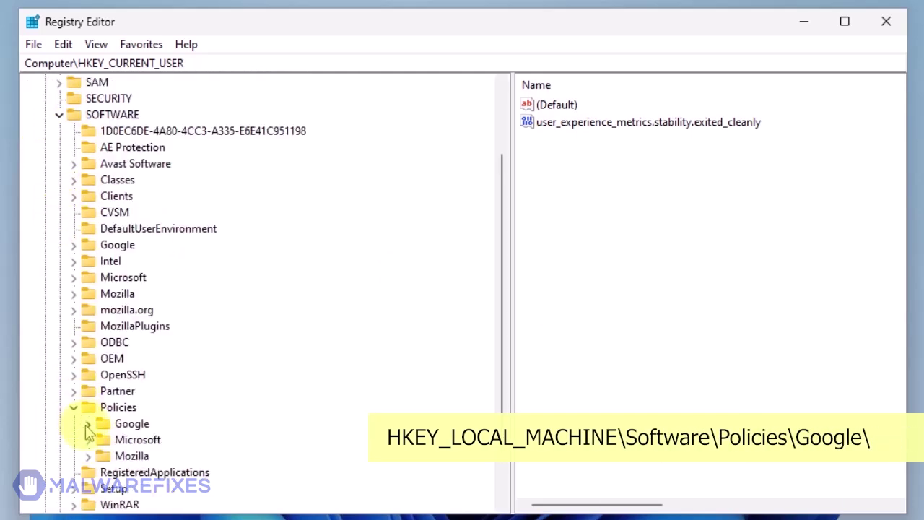
{"action": "left_click", "coordinate": [87, 423]}
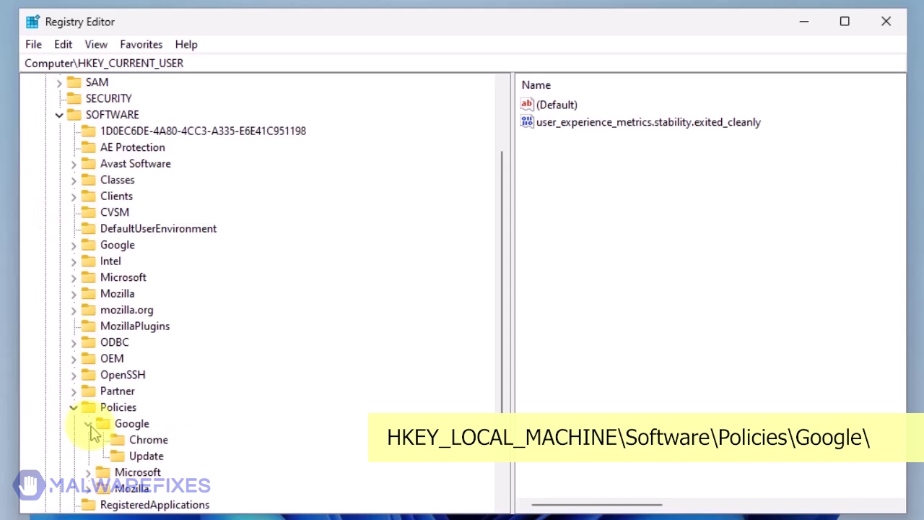
{"action": "right_click", "coordinate": [163, 444]}
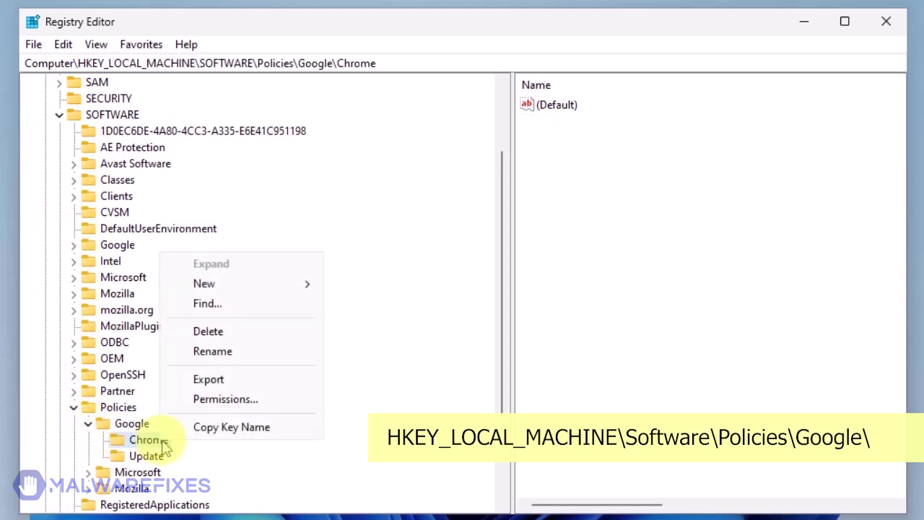
{"action": "left_click", "coordinate": [207, 333]}
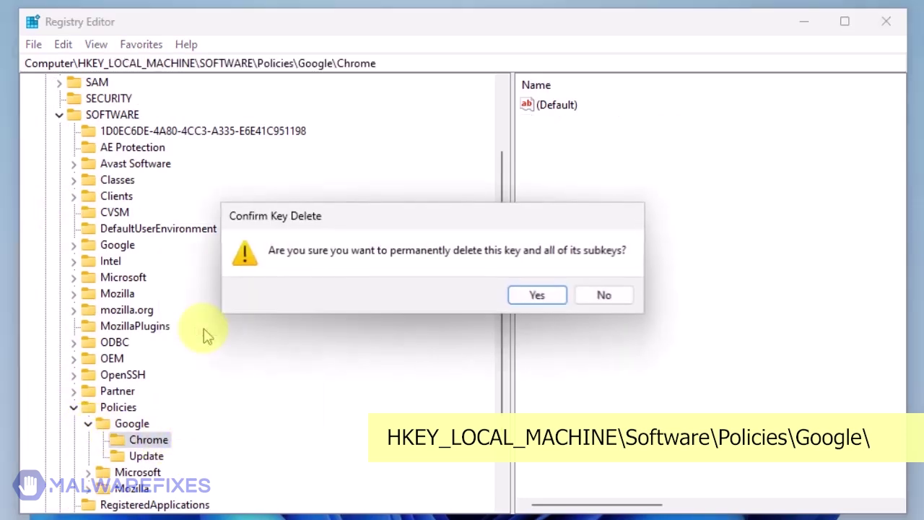
{"action": "left_click", "coordinate": [538, 295]}
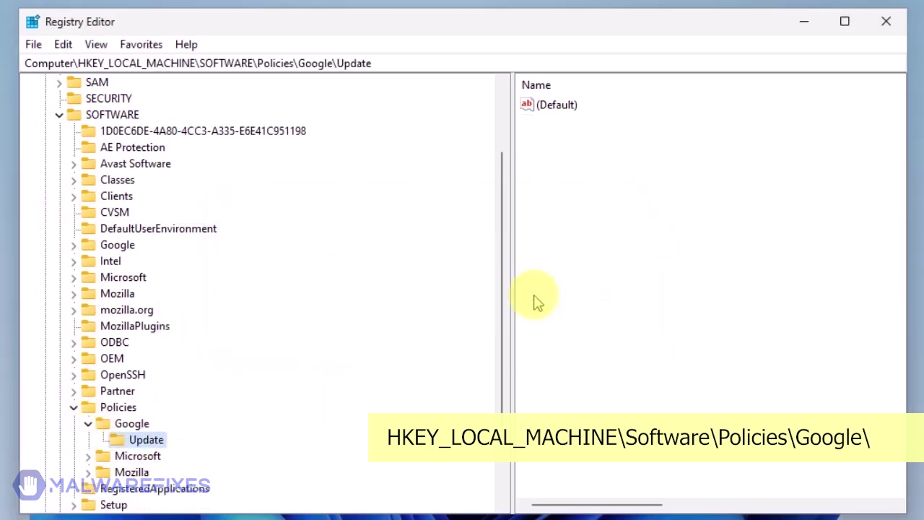
Permanently delete the Update key under HKEY_LOCAL_MACHINE\SOFTWARE\Policies\Google and close Registry Editor.
{"action": "right_click", "coordinate": [162, 443]}
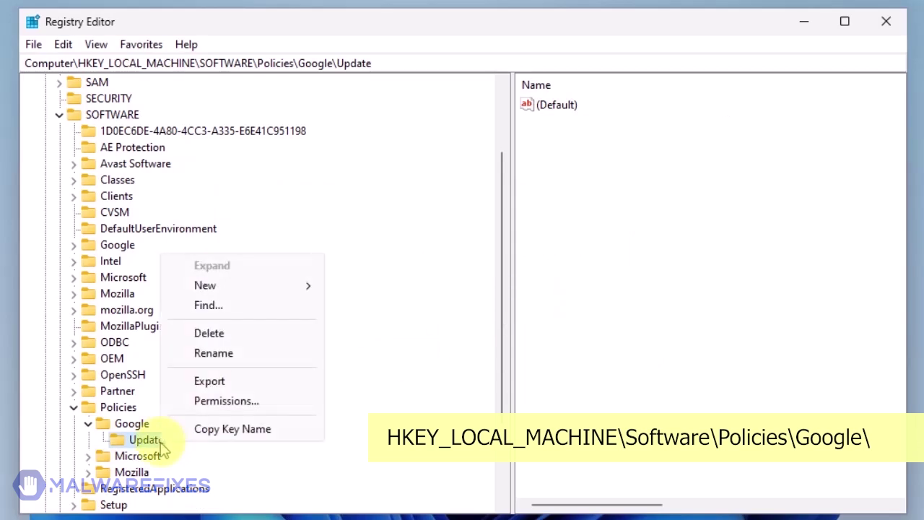
{"action": "left_click", "coordinate": [207, 333]}
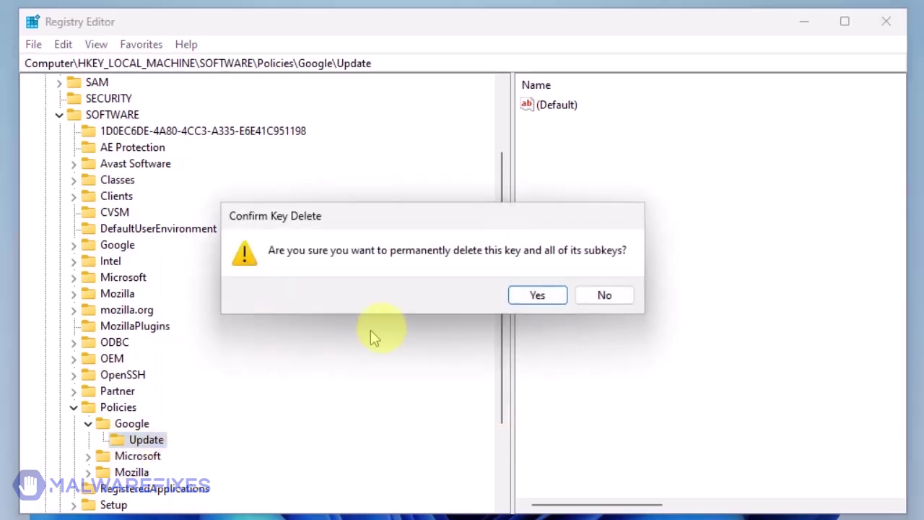
{"action": "left_click", "coordinate": [537, 296]}
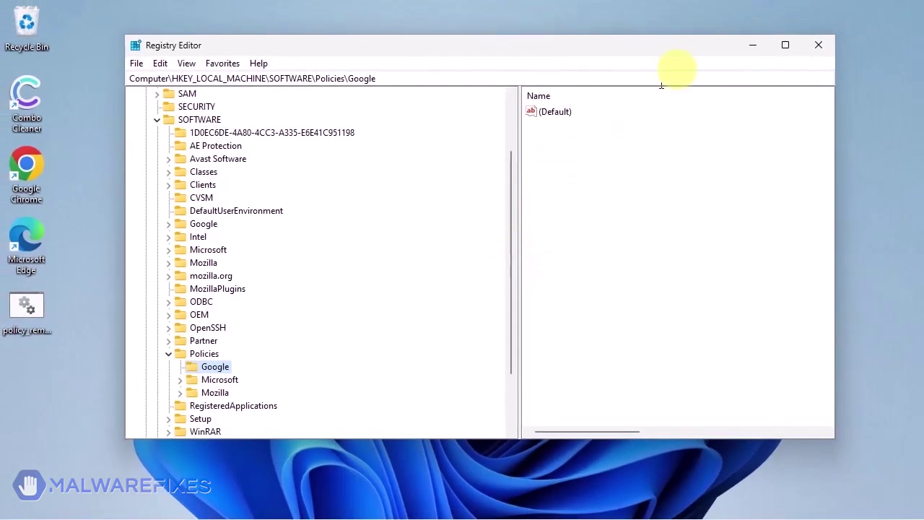
{"action": "left_click", "coordinate": [819, 47]}
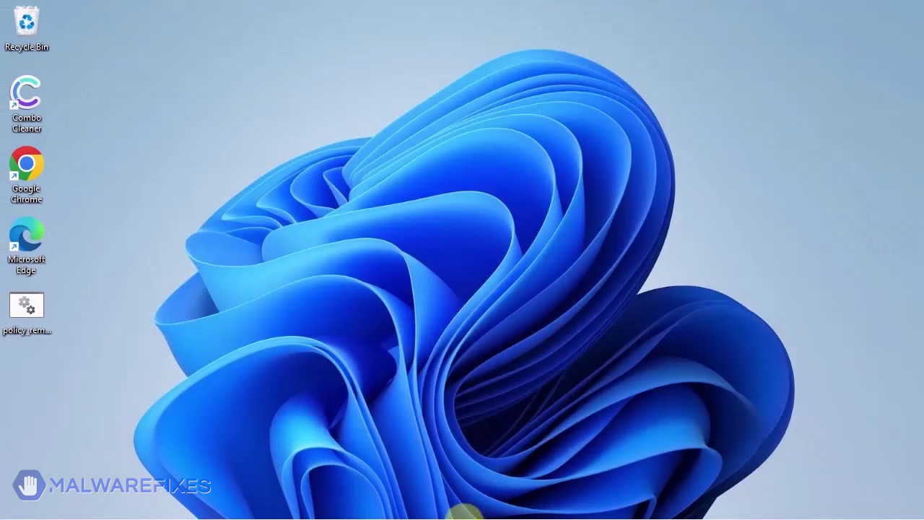
Open File Explorer and go to the folder C:\Program Files (x86)\Google.
{"action": "mouse_move", "coordinate": [464, 511]}
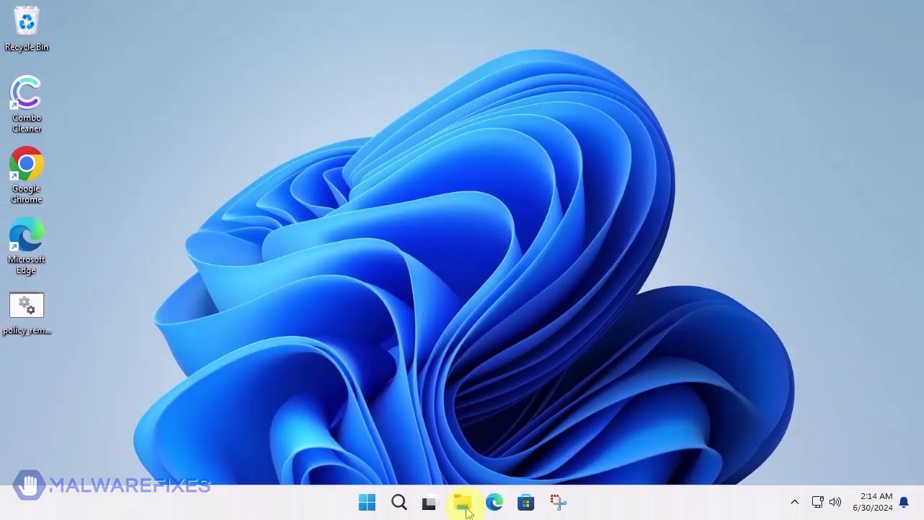
{"action": "left_click", "coordinate": [464, 504]}
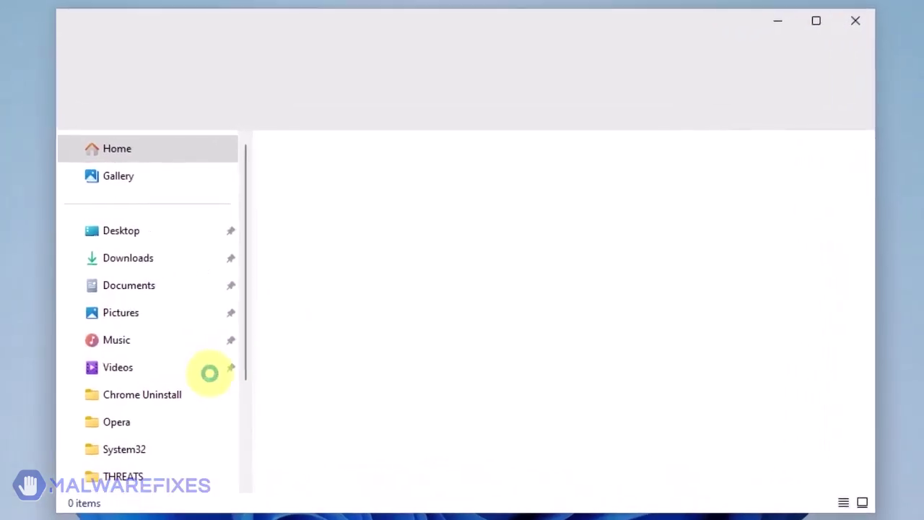
{"action": "scroll", "coordinate": [194, 404], "scroll_direction": "down", "scroll_amount": 3}
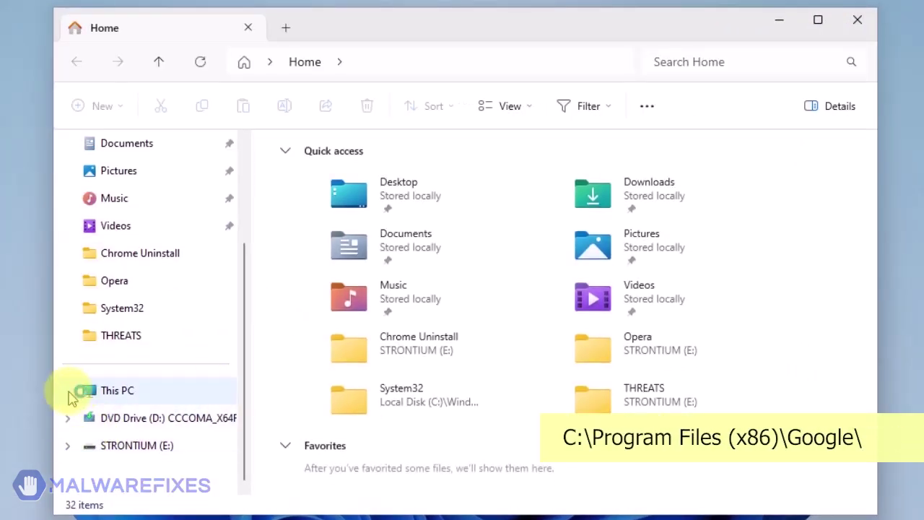
{"action": "left_click", "coordinate": [69, 392]}
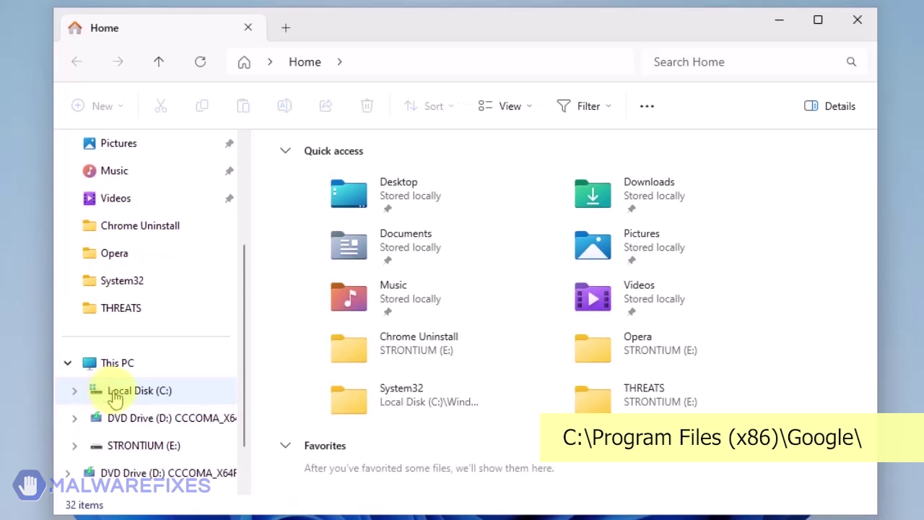
{"action": "left_click", "coordinate": [127, 395]}
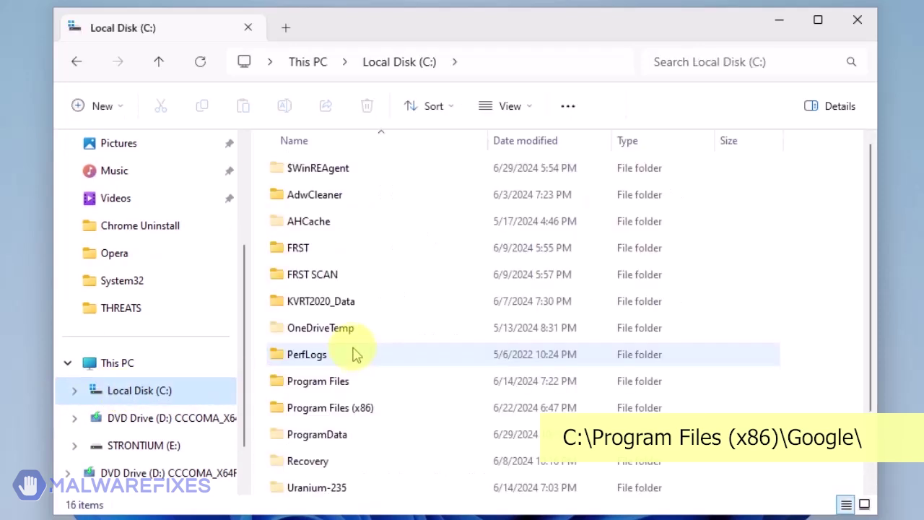
{"action": "double_click", "coordinate": [340, 408]}
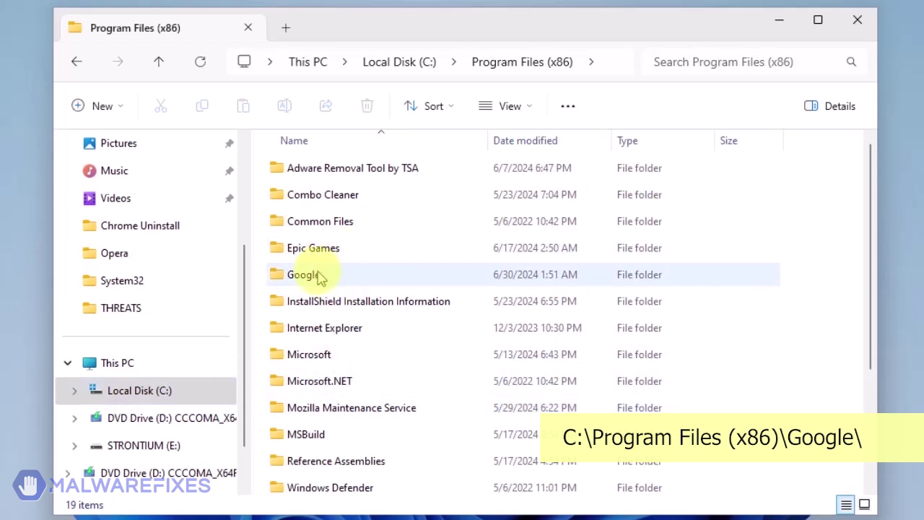
{"action": "left_click", "coordinate": [320, 278]}
{"action": "double_click", "coordinate": [320, 278]}
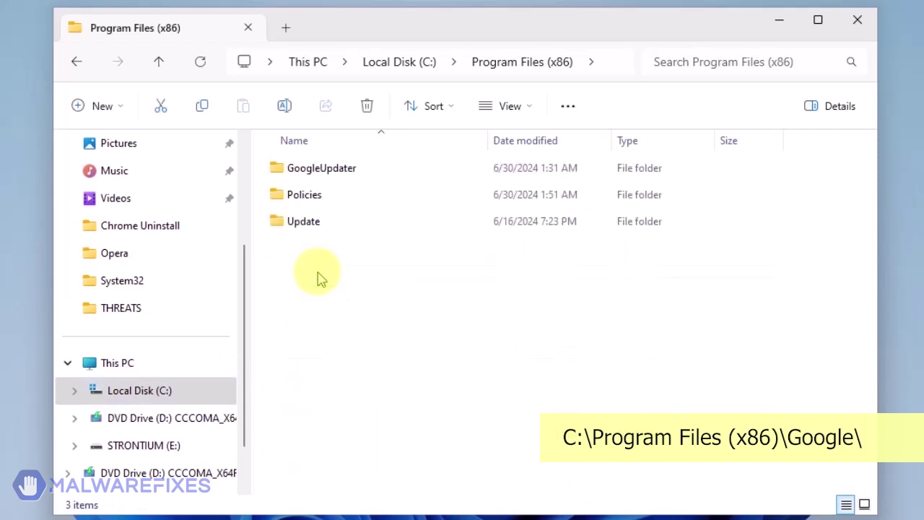
Delete the Policies folder inside the Google folder with administrator permission, and close File Explorer.
{"action": "left_click", "coordinate": [317, 205]}
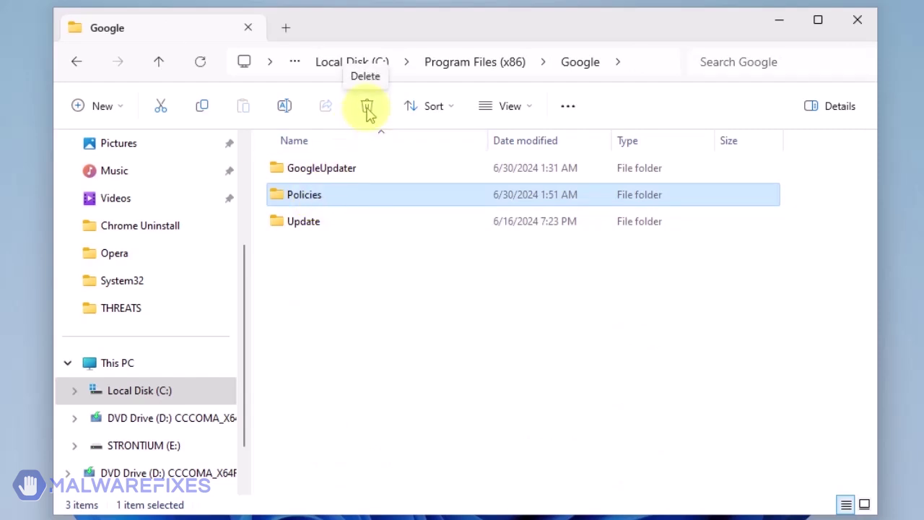
{"action": "left_click", "coordinate": [367, 108]}
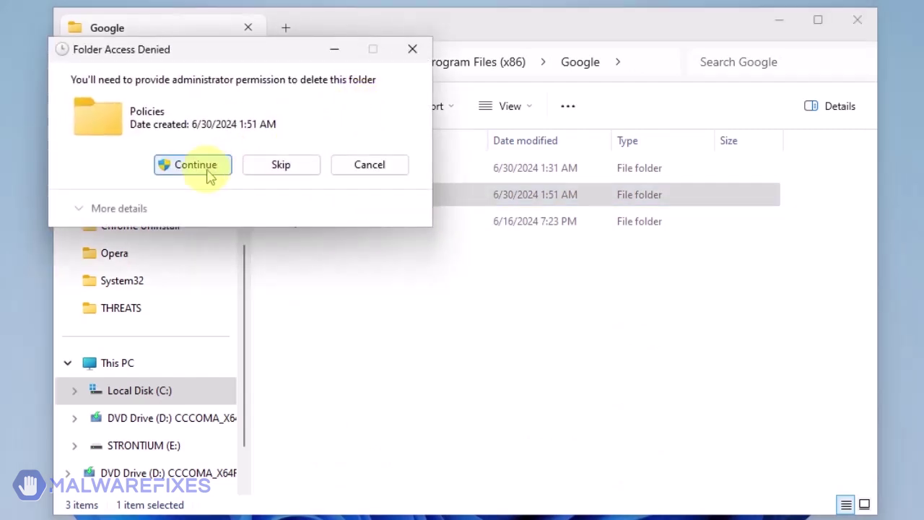
{"action": "left_click", "coordinate": [209, 166]}
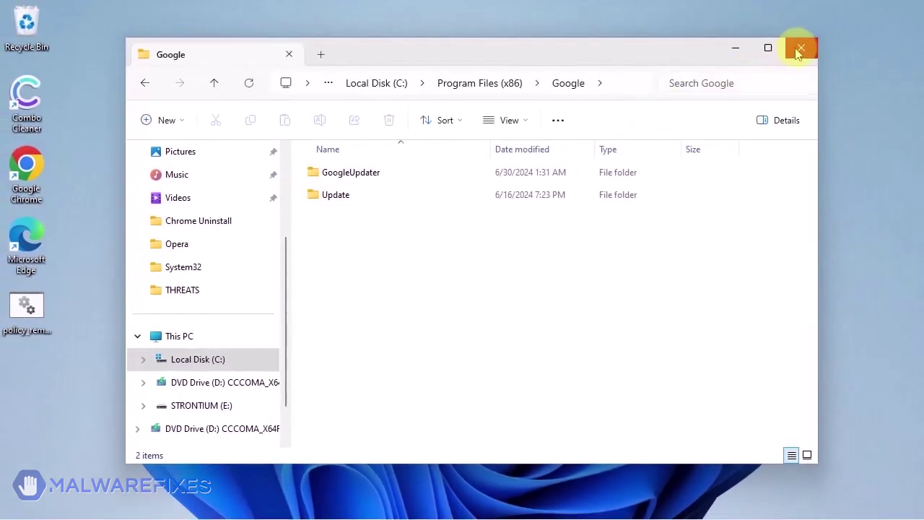
{"action": "left_click", "coordinate": [800, 51]}
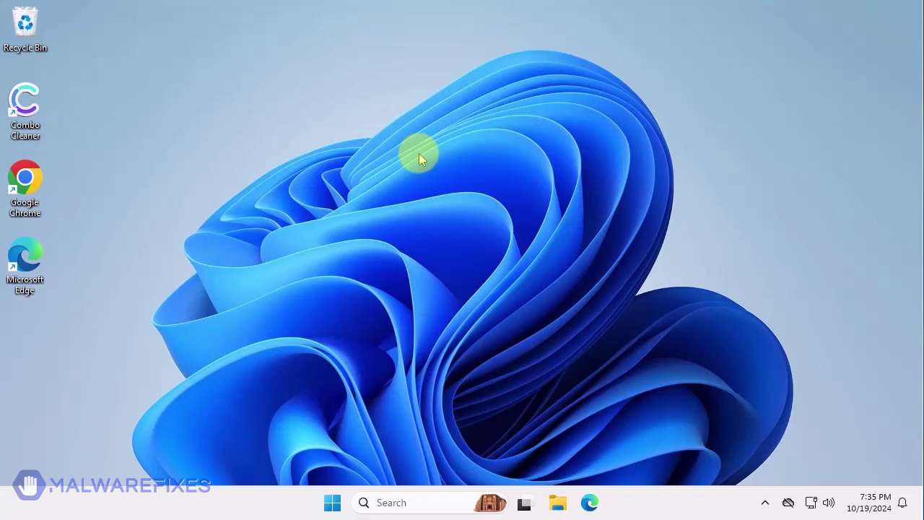
Open Google Chrome and go to its extension management page.
{"action": "double_click", "coordinate": [36, 187]}
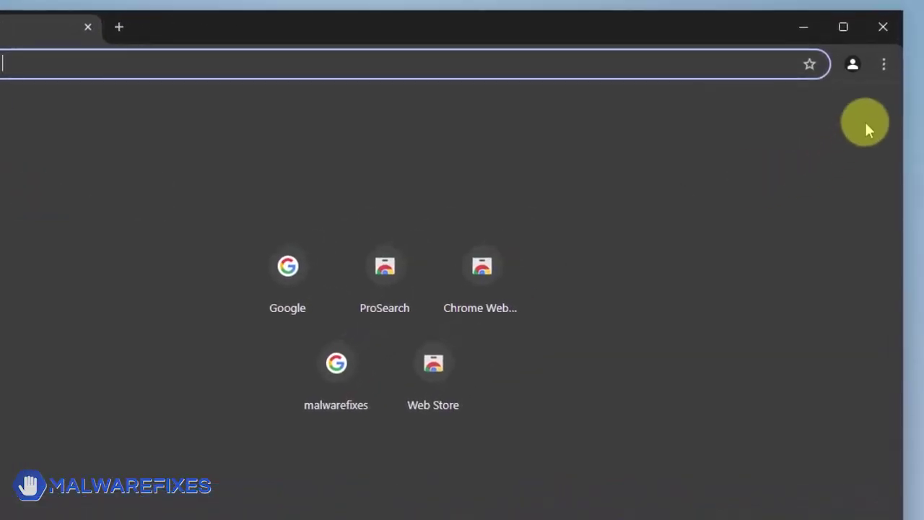
{"action": "left_click", "coordinate": [884, 65]}
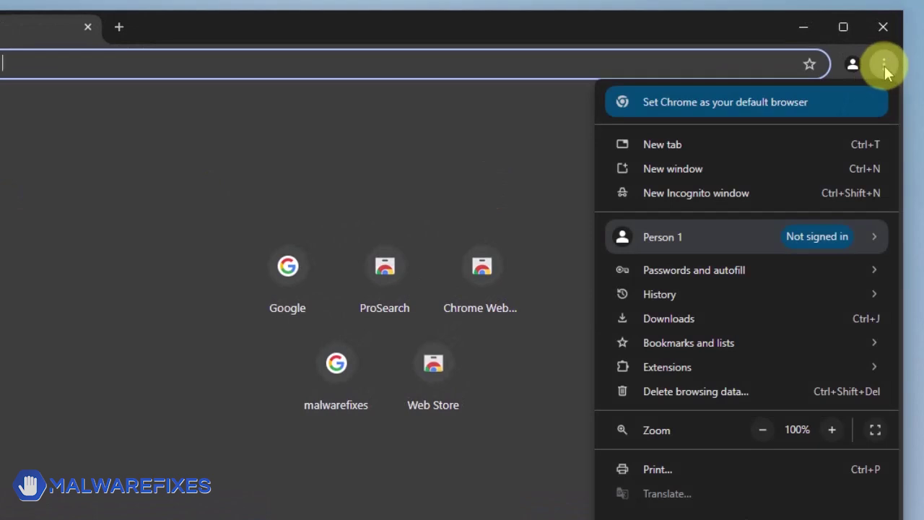
{"action": "mouse_move", "coordinate": [750, 369]}
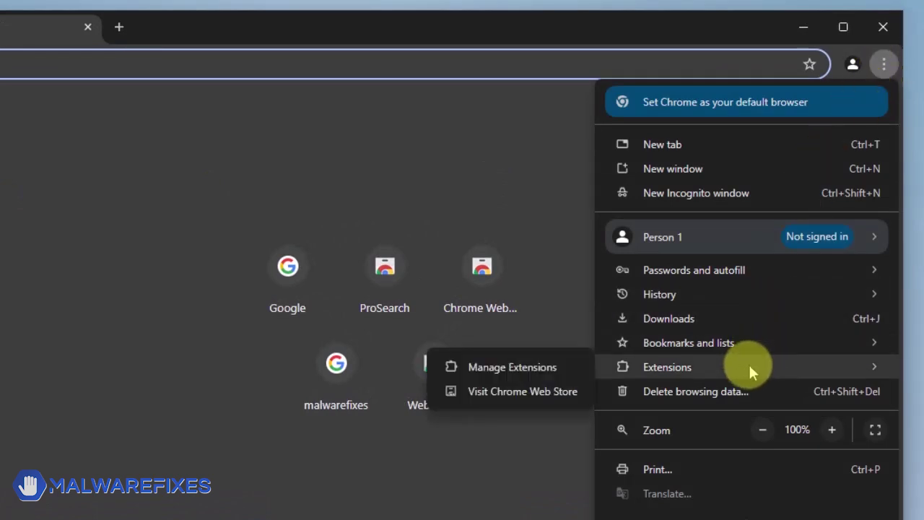
{"action": "left_click", "coordinate": [516, 368]}
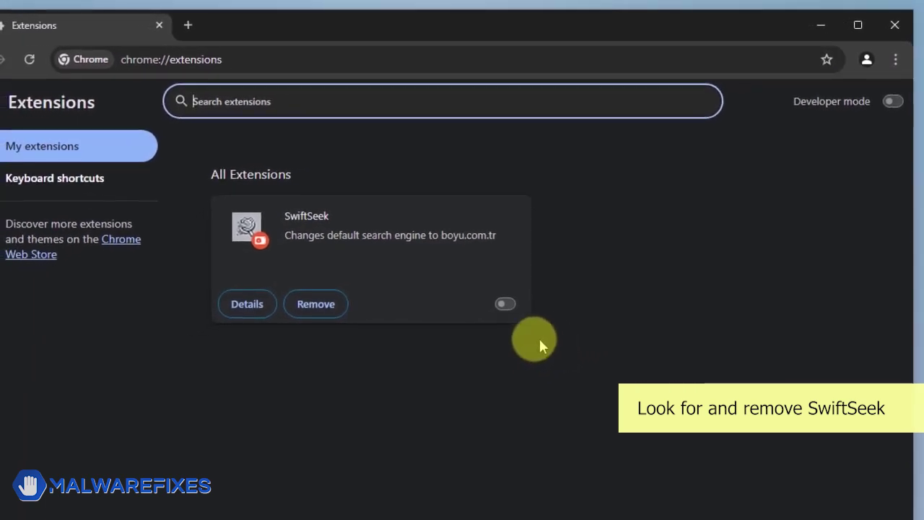
Remove the SwiftSeek extension from Chrome without reporting abuse, and close the browser.
{"action": "left_click_drag", "start_coordinate": [274, 215], "coordinate": [350, 217]}
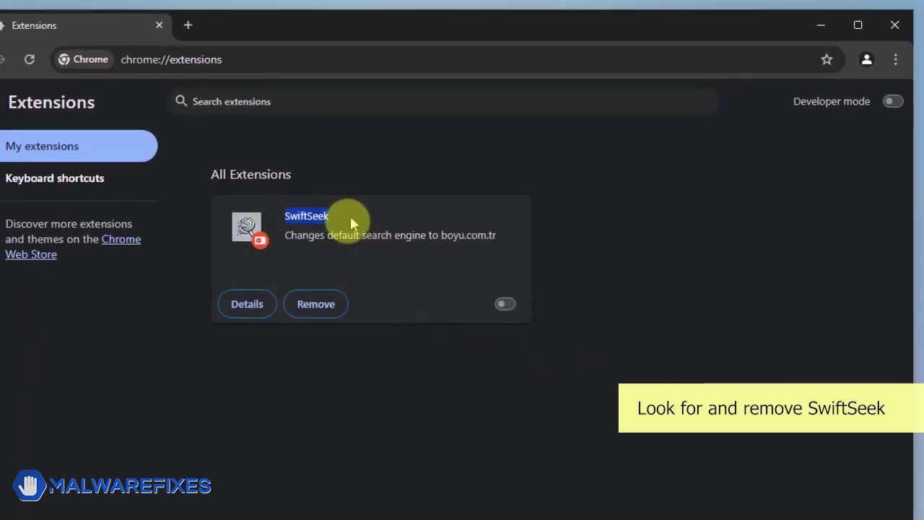
{"action": "left_click", "coordinate": [330, 306]}
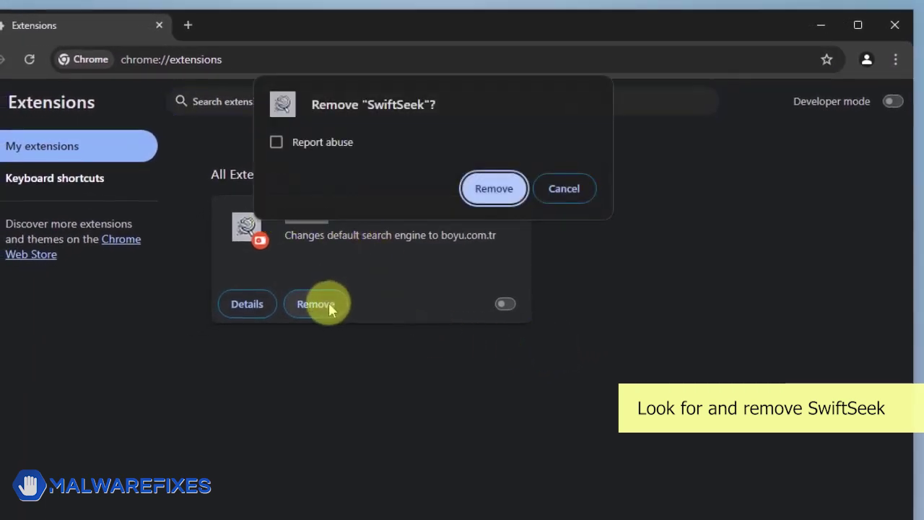
{"action": "left_click", "coordinate": [496, 191]}
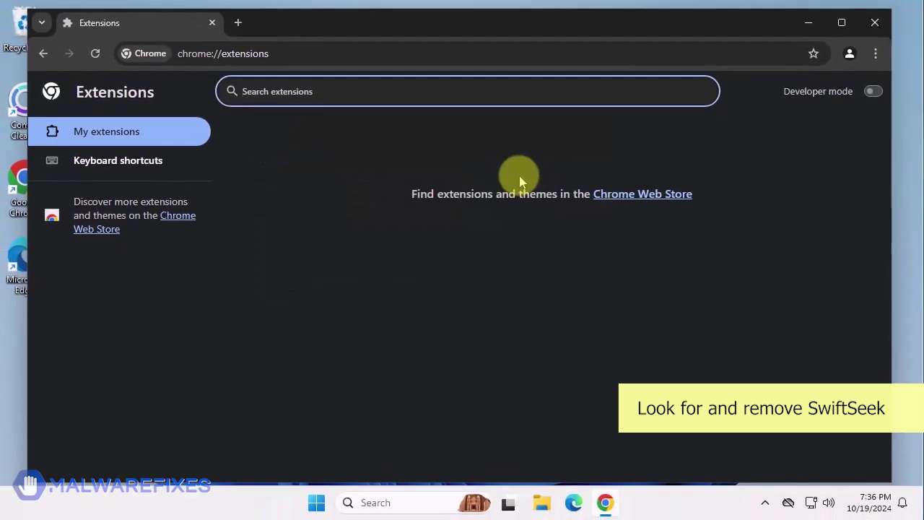
{"action": "left_click", "coordinate": [874, 22]}
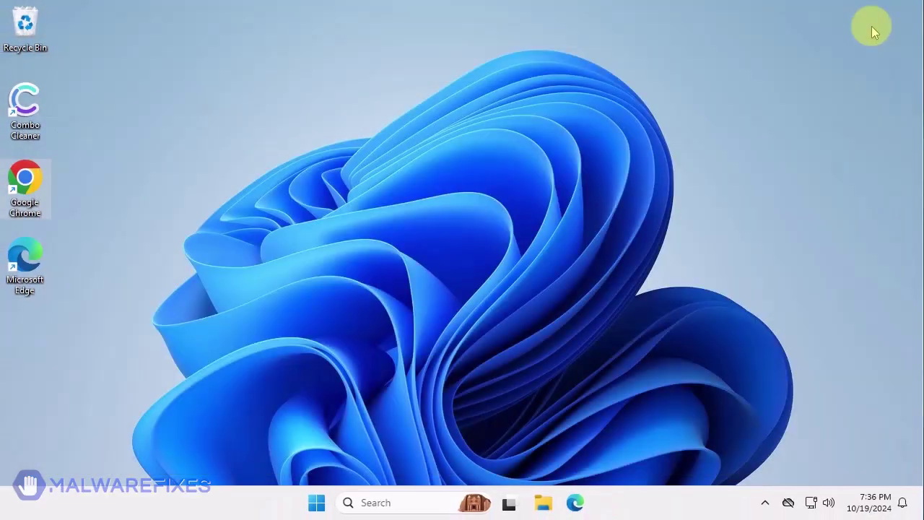